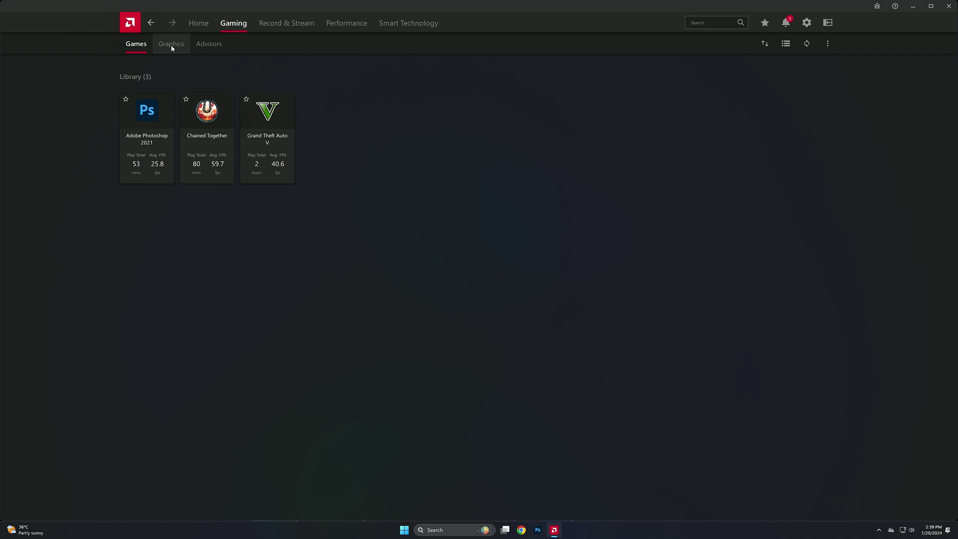
Open the global graphics settings and enable AMD Fluid Motion Frames together with Radeon Anti-Lag
click(171, 45)
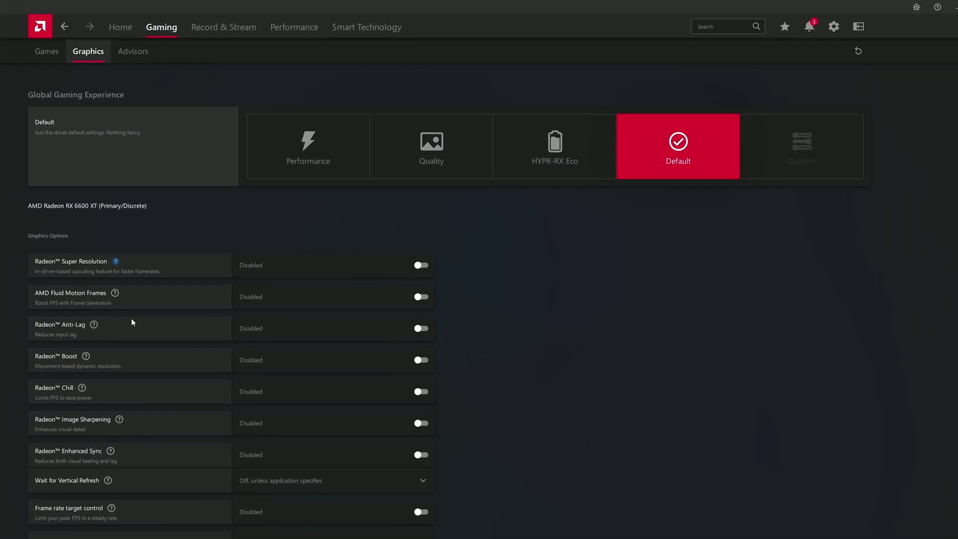
scroll(131, 317, down, 1)
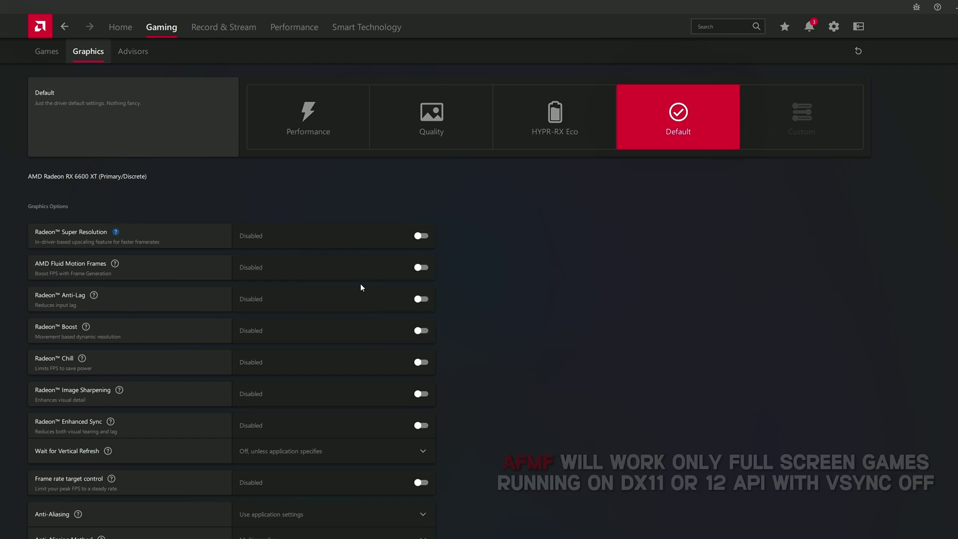
click(421, 268)
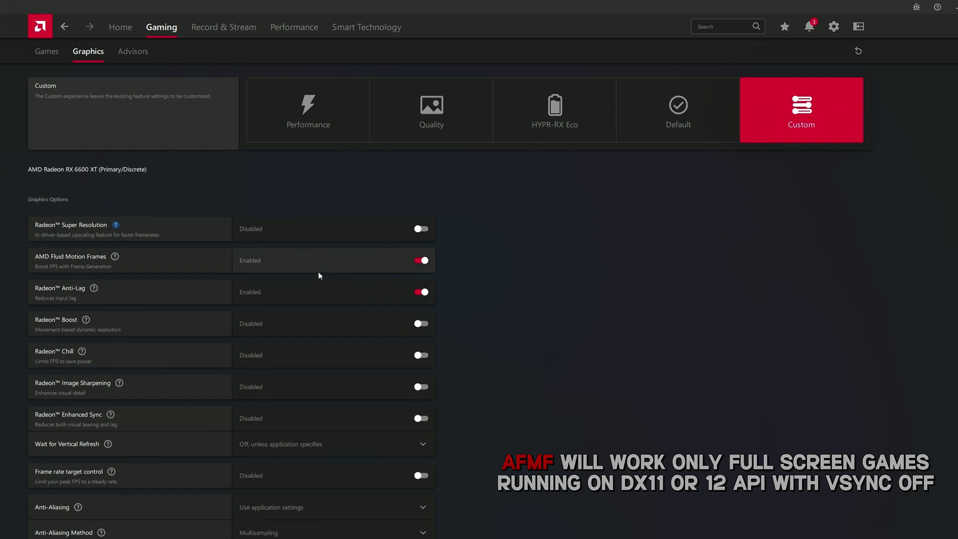
Set Wait for Vertical Refresh to "Always off (Not Recommended)" in the global graphics settings
scroll(319, 271, down, 3)
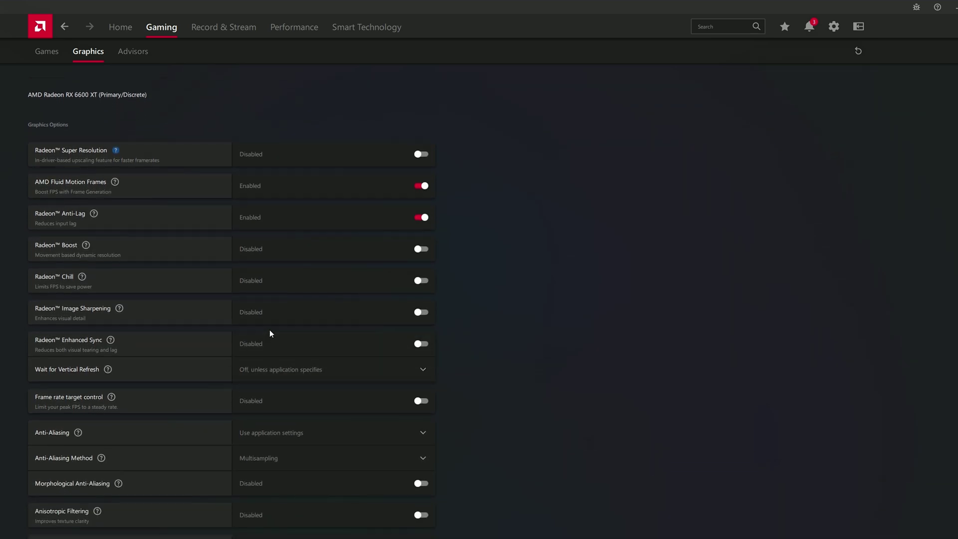
click(281, 369)
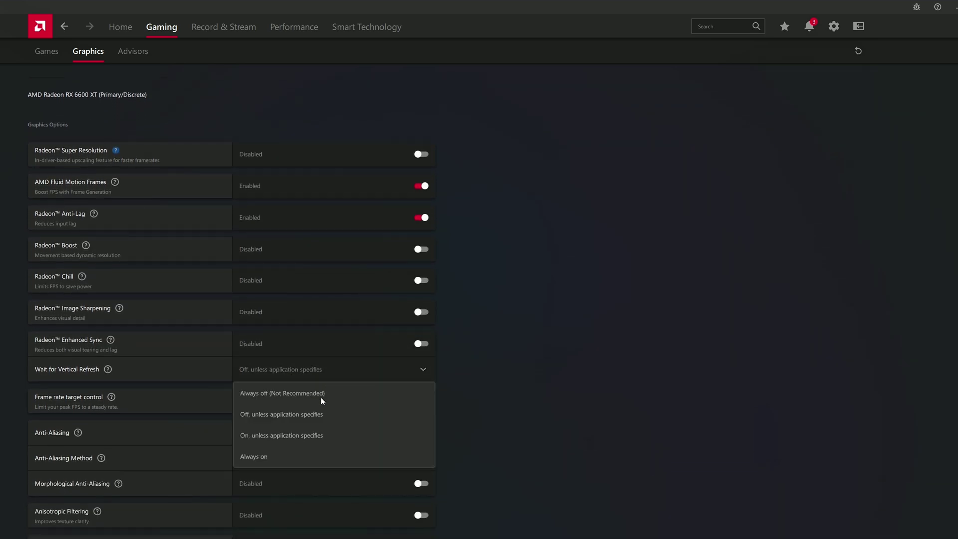
click(284, 394)
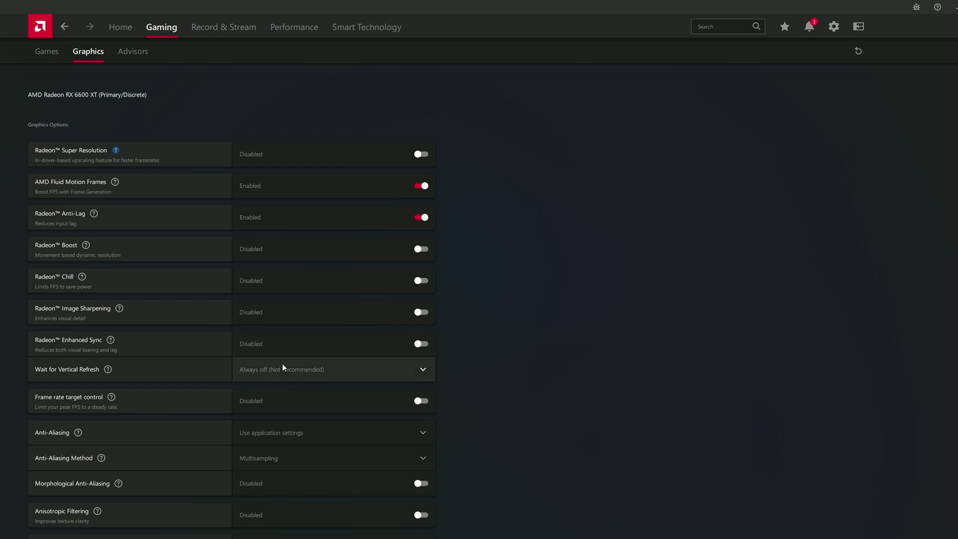
Set Anti-Aliasing to "Use application settings" and the Anti-Aliasing Method to Multisampling
scroll(283, 368, down, 3)
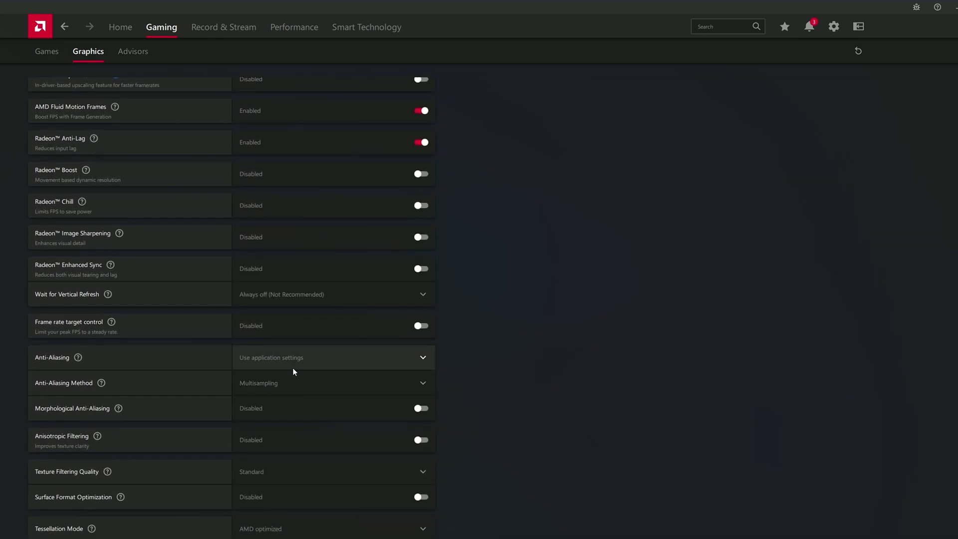
click(290, 362)
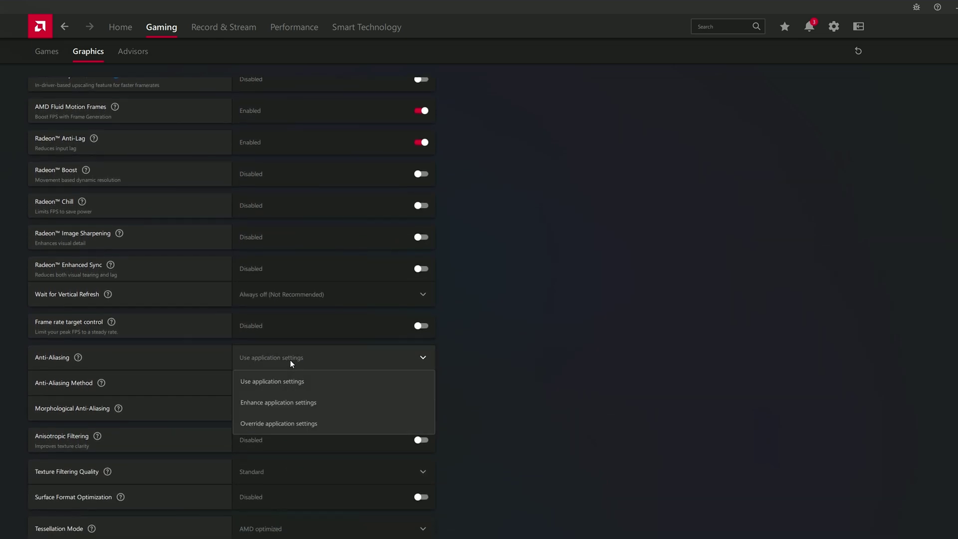
click(268, 382)
click(268, 382)
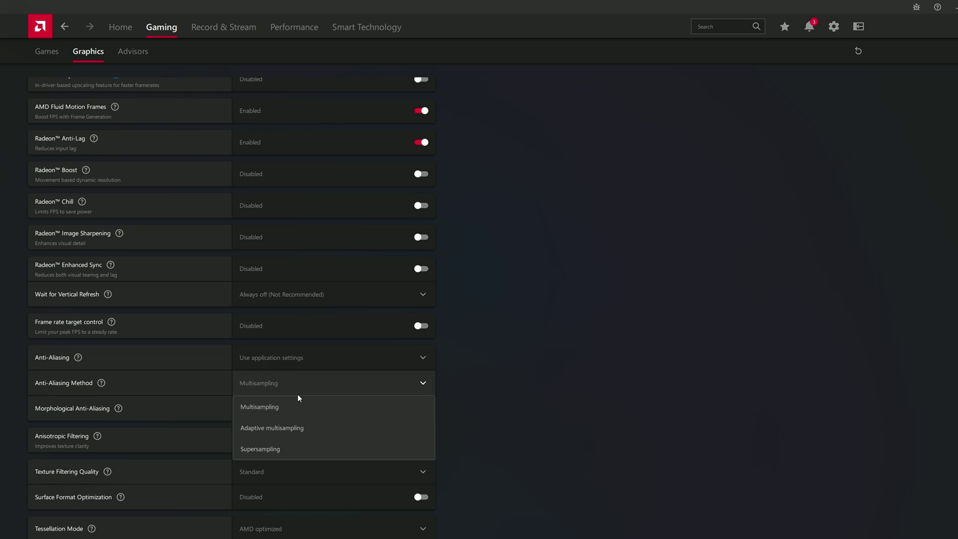
click(263, 408)
Enable Anisotropic Filtering and set its level to 2x
scroll(292, 344, down, 2)
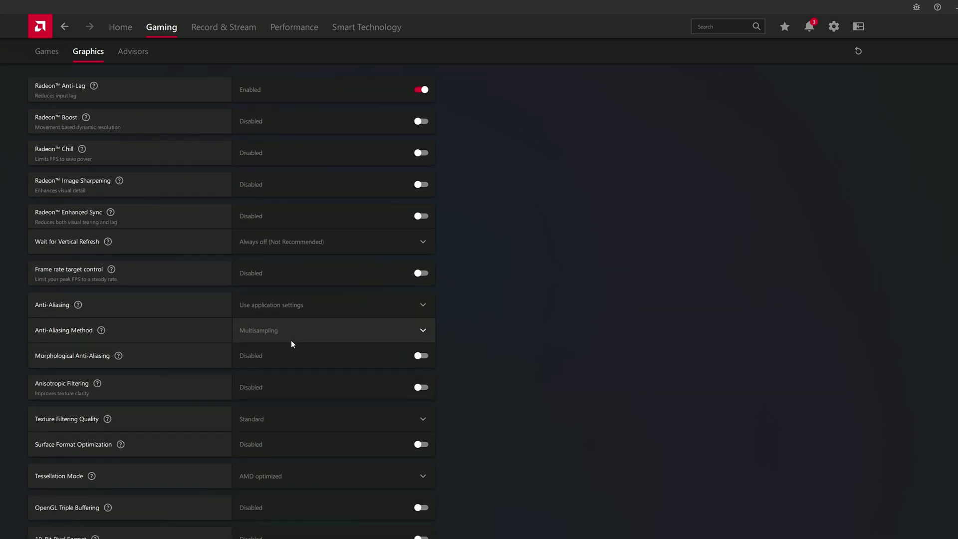
click(319, 384)
click(328, 417)
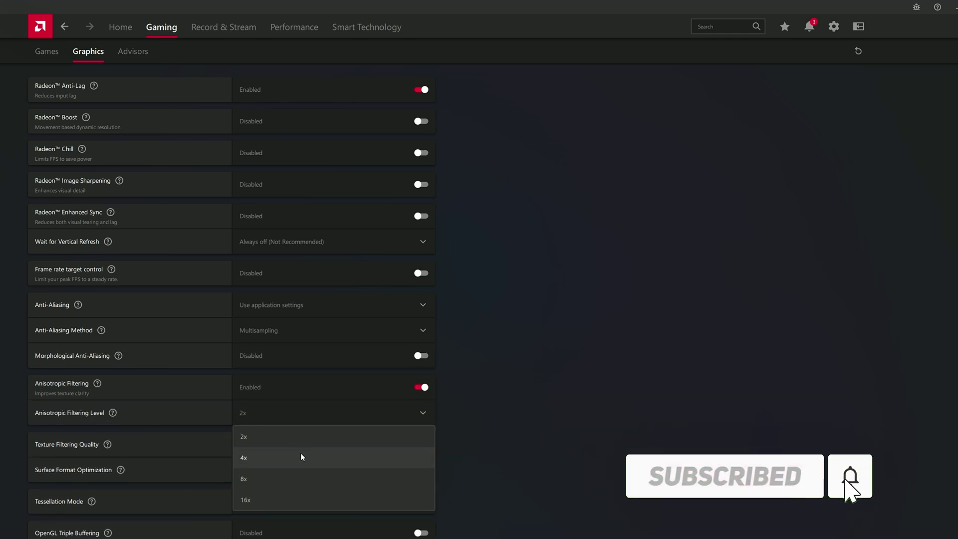
click(264, 439)
Set Texture Filtering Quality to Performance and enable Surface Format Optimization
scroll(290, 375, down, 2)
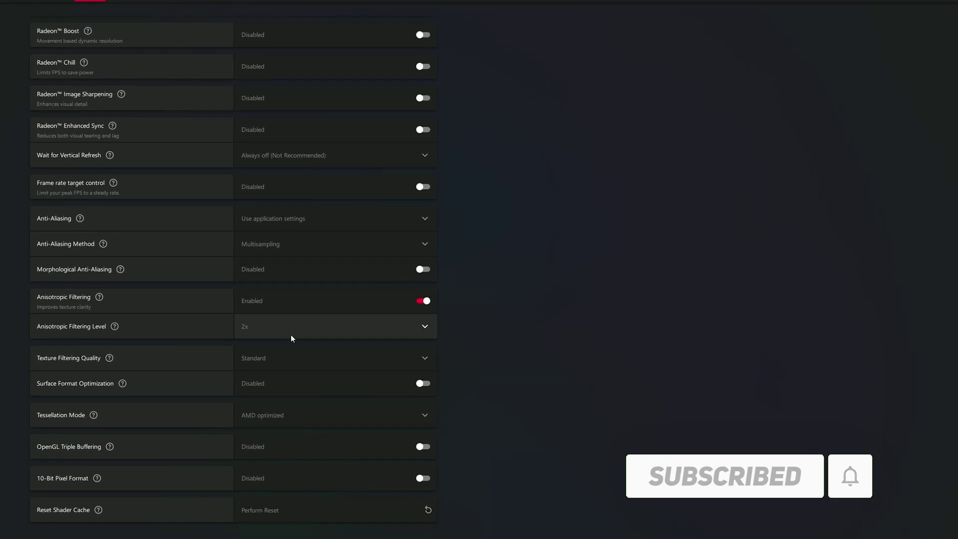
click(254, 357)
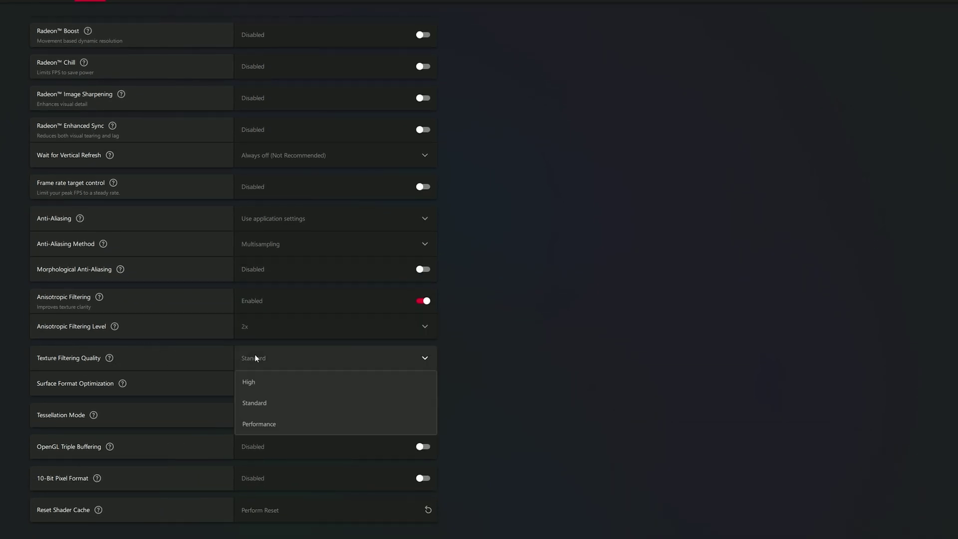
click(263, 423)
click(314, 388)
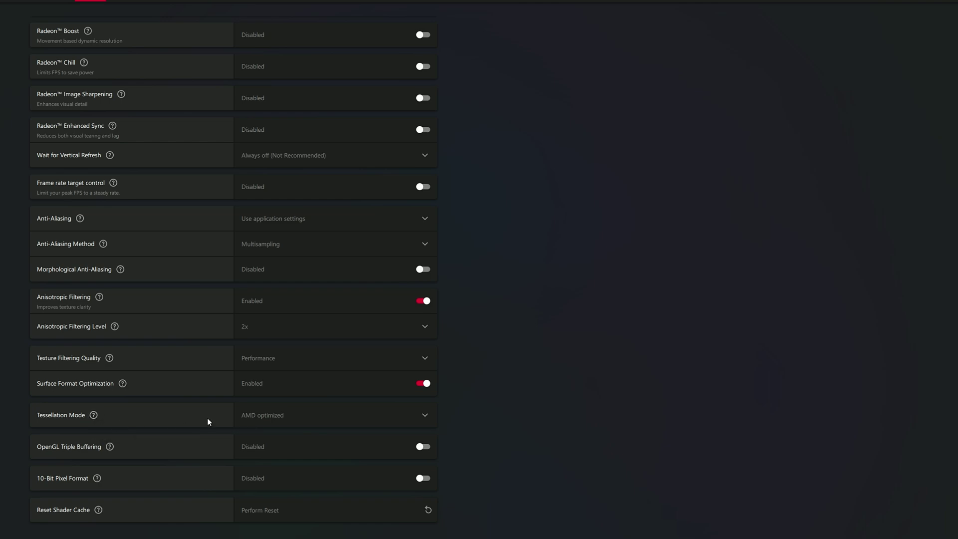
Set Tessellation Mode to "AMD optimized" and reset the shader cache
click(259, 416)
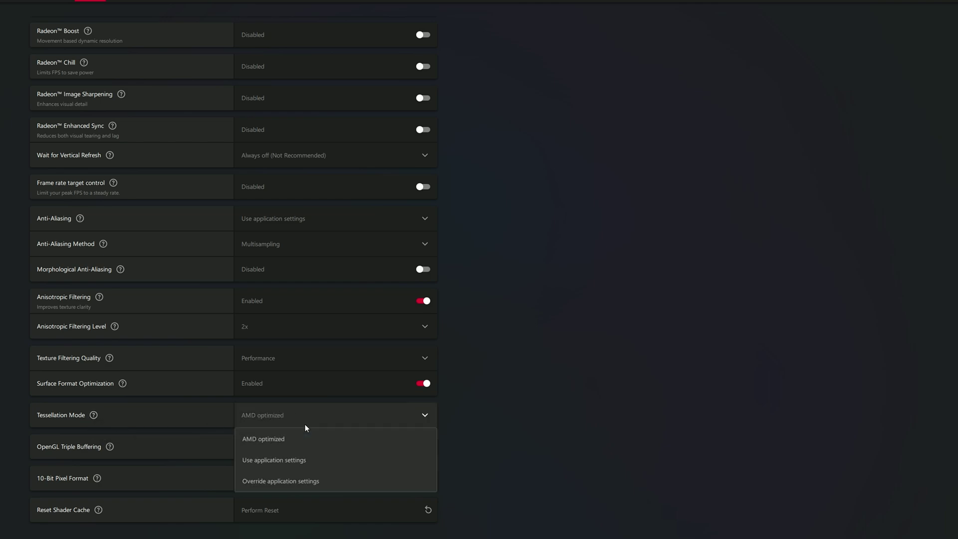
click(266, 439)
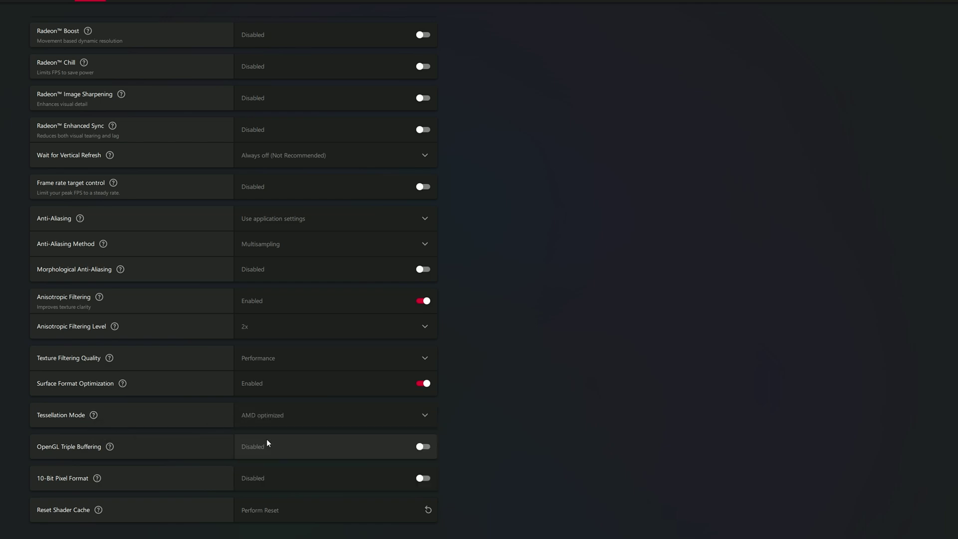
click(286, 517)
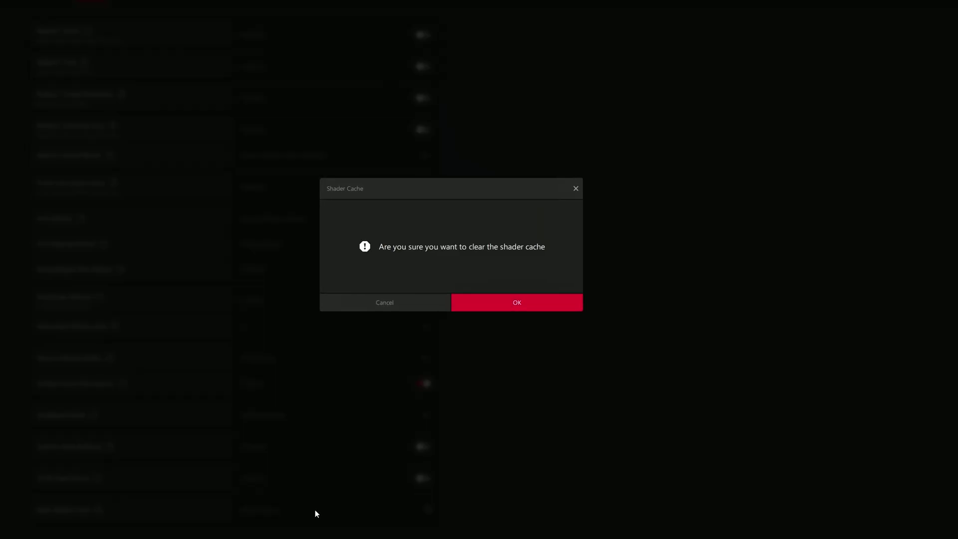
click(515, 302)
Go to the Record & Stream settings and switch Instant Replay on and back off
scroll(430, 315, up, 2)
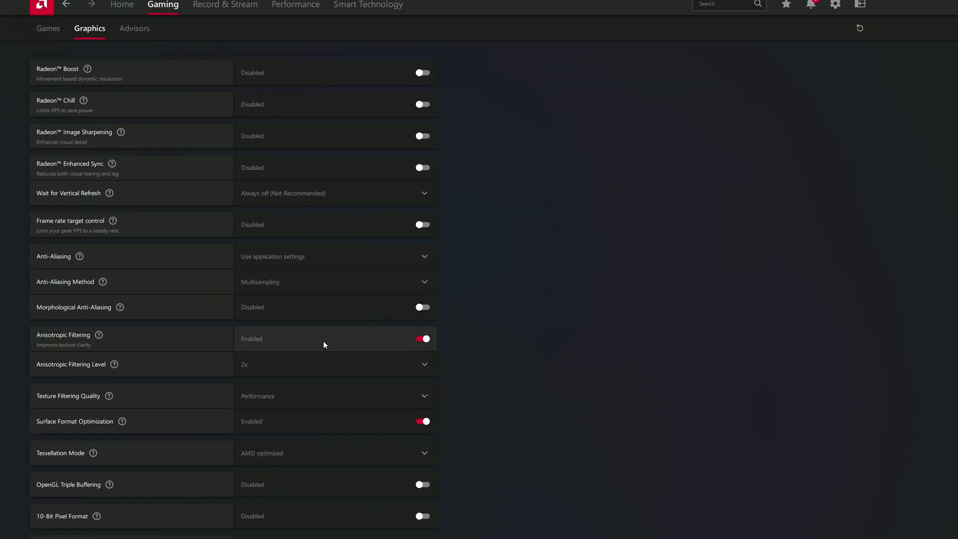
scroll(299, 334, up, 1)
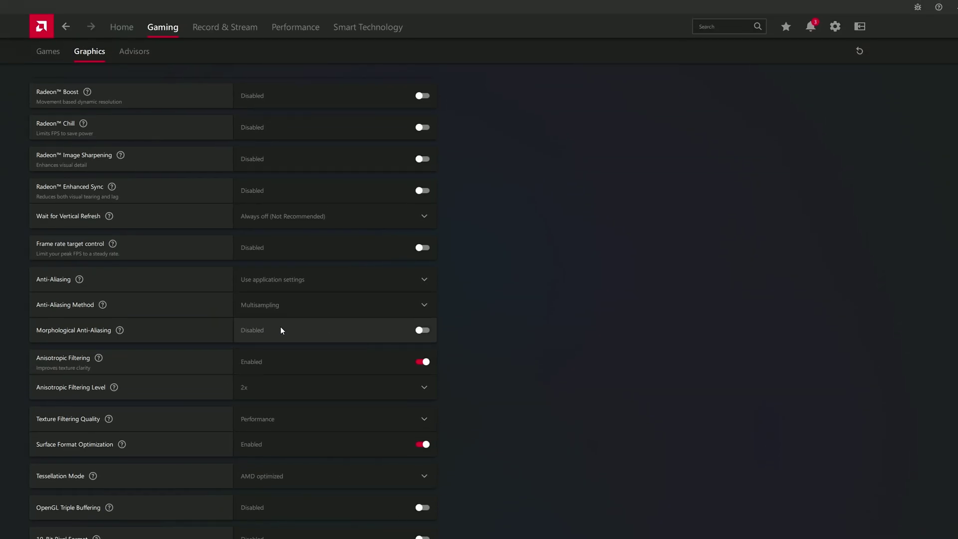
click(223, 28)
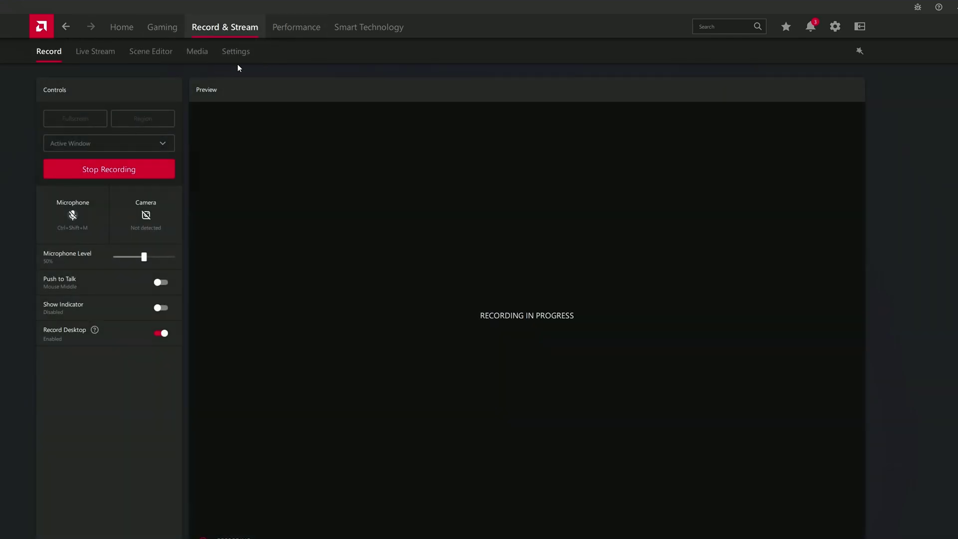
click(234, 52)
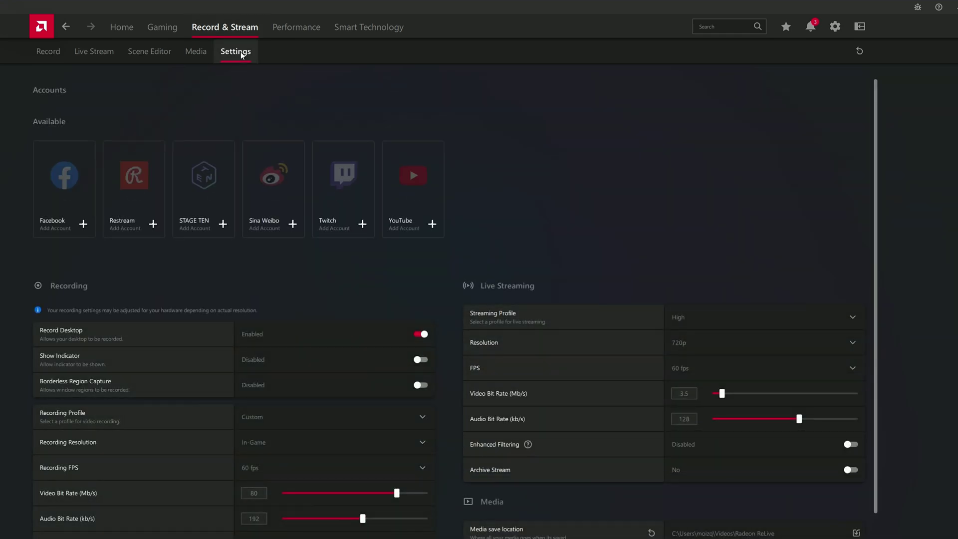
scroll(290, 223, down, 2)
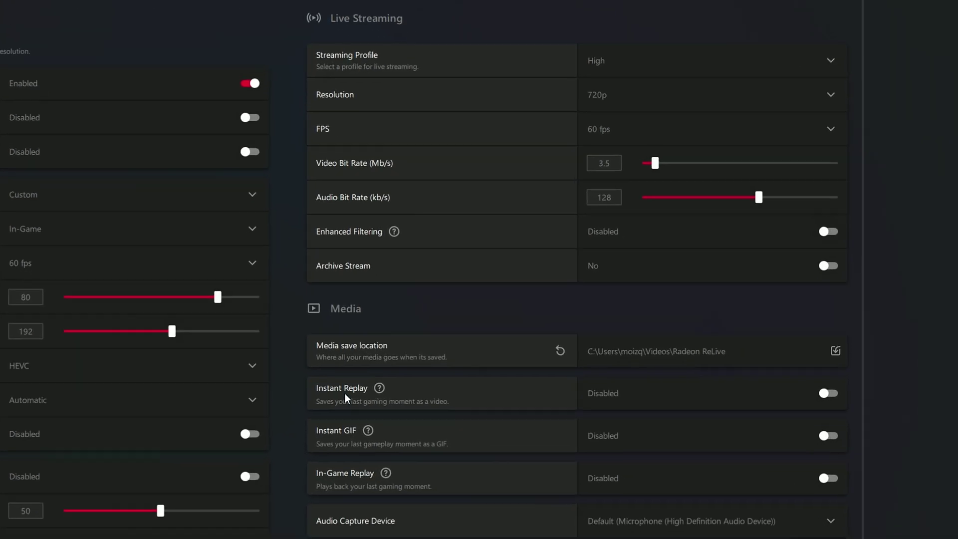
click(738, 371)
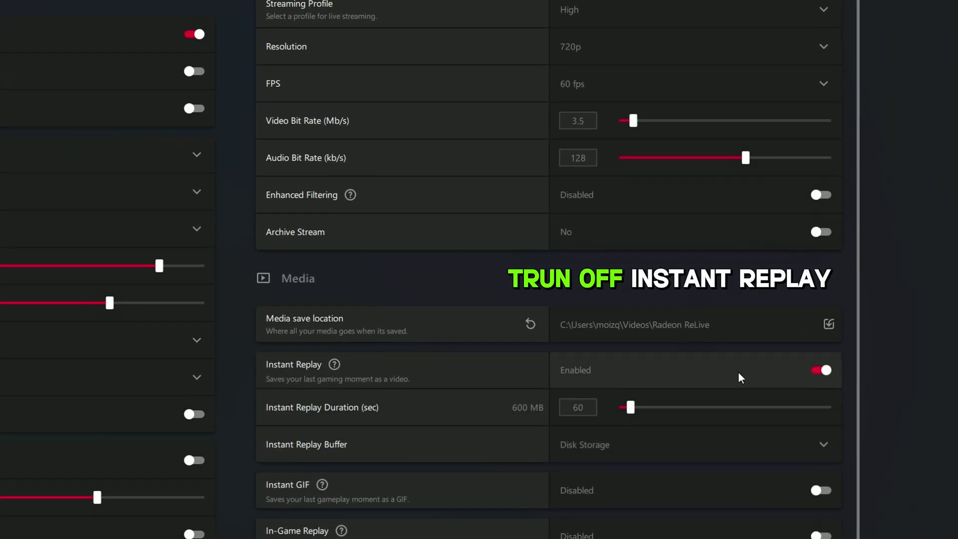
click(738, 371)
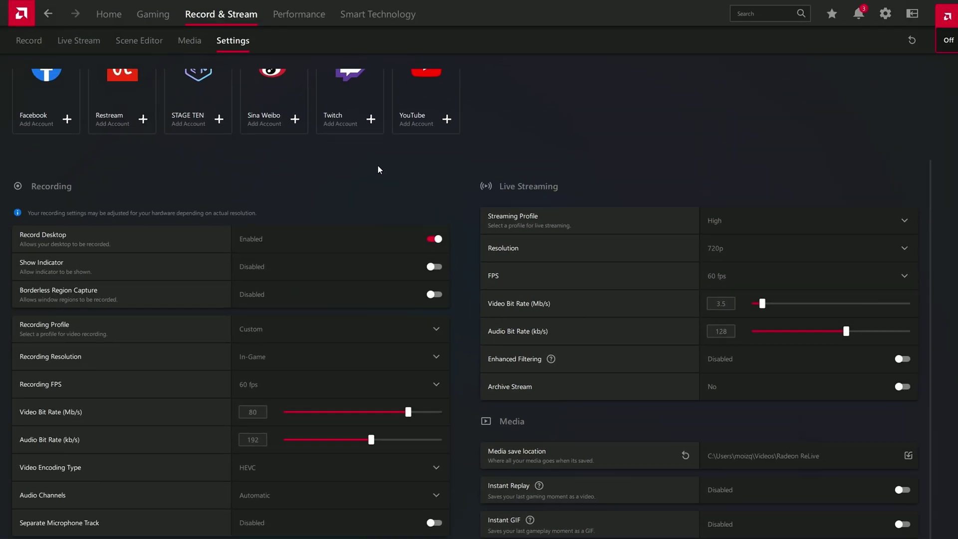
Open the performance tuning settings and check whether AMD SmartAccess Memory can be enabled for the GPU
click(332, 34)
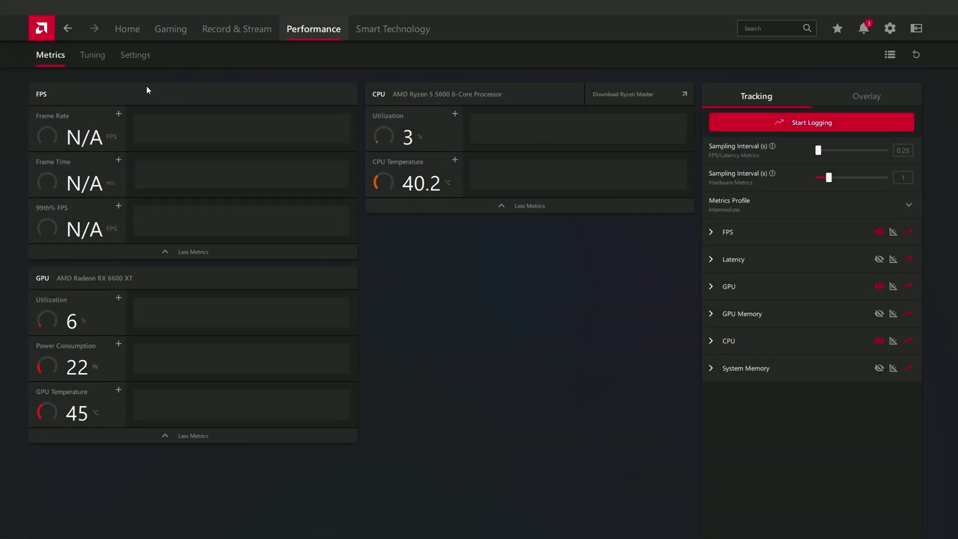
click(92, 55)
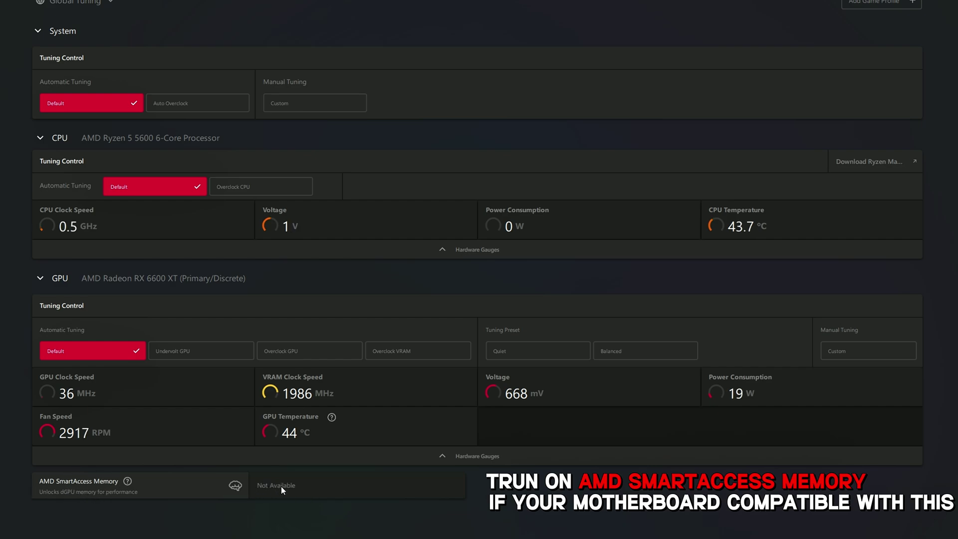
mouse_move(226, 496)
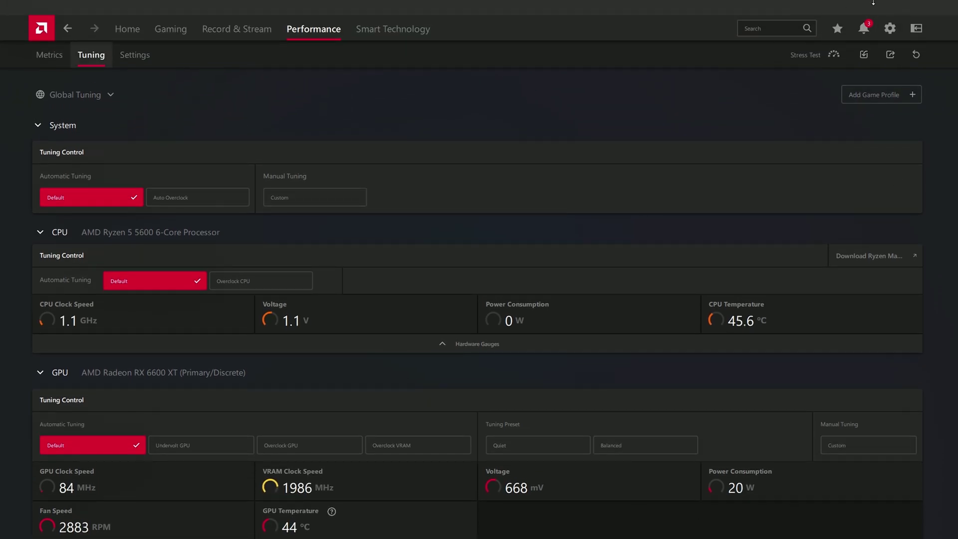
Open the display settings and switch Custom Color off and back on
click(891, 29)
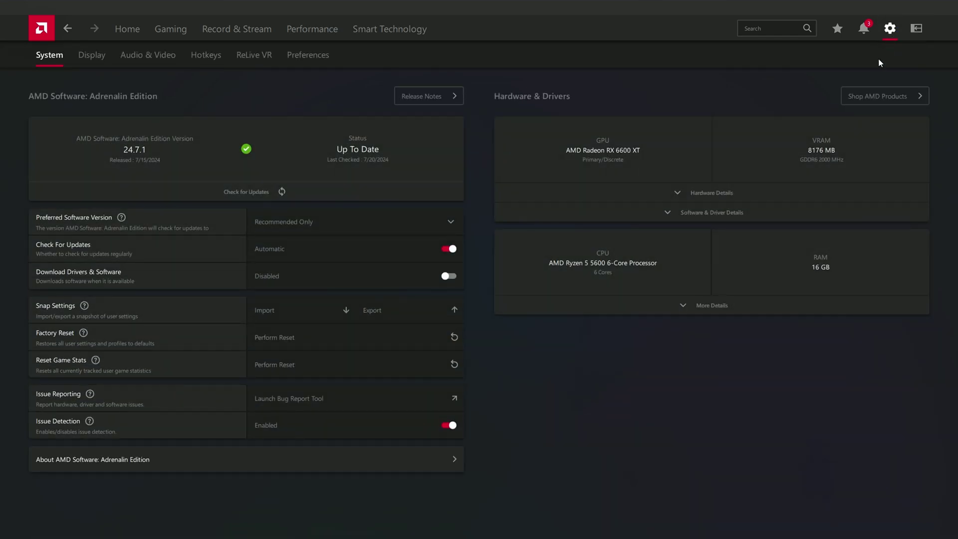
click(82, 59)
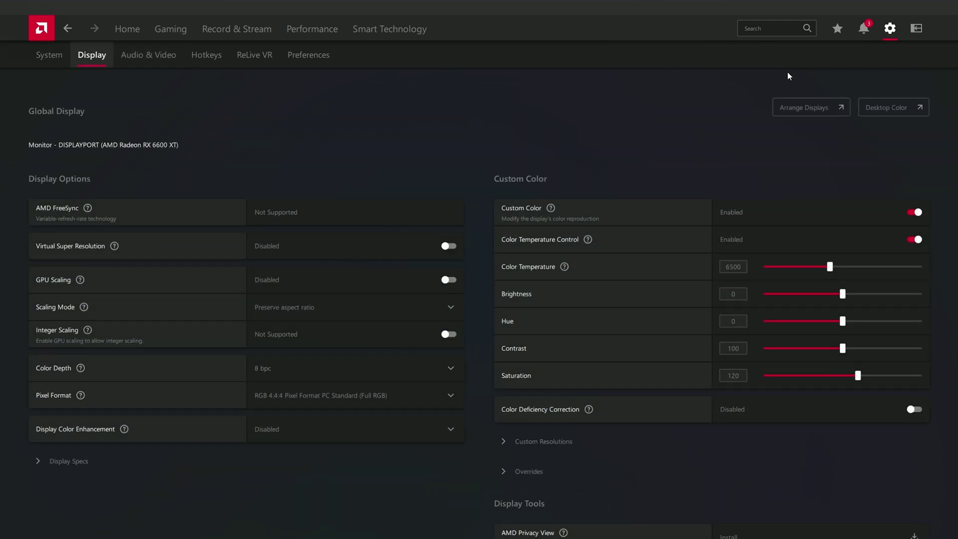
click(904, 214)
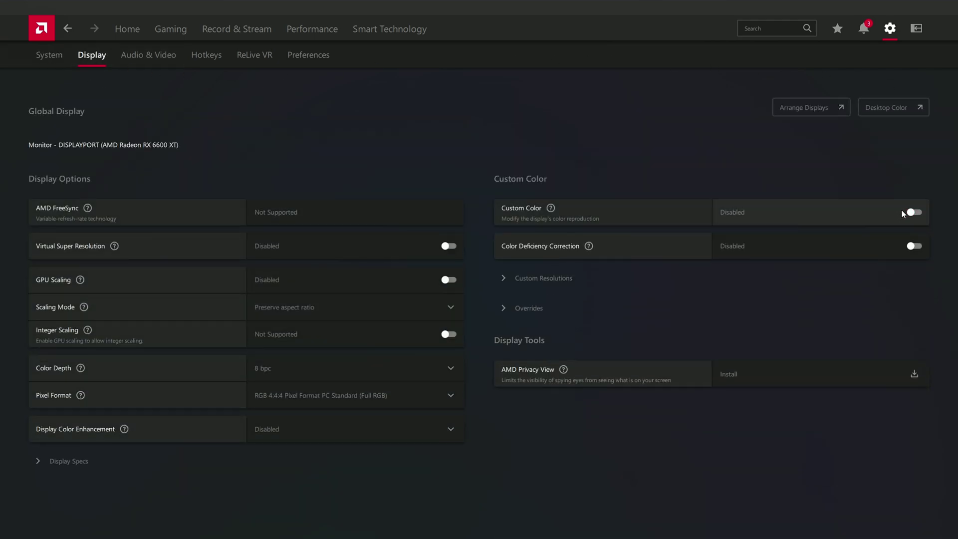
click(904, 213)
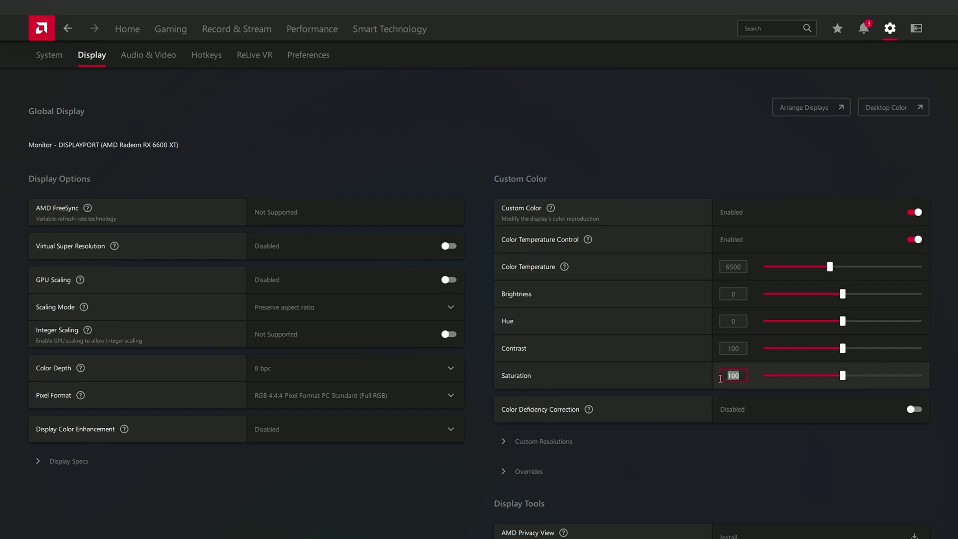
Set the Custom Color saturation of the monitor to 120
click(720, 378)
text(120)
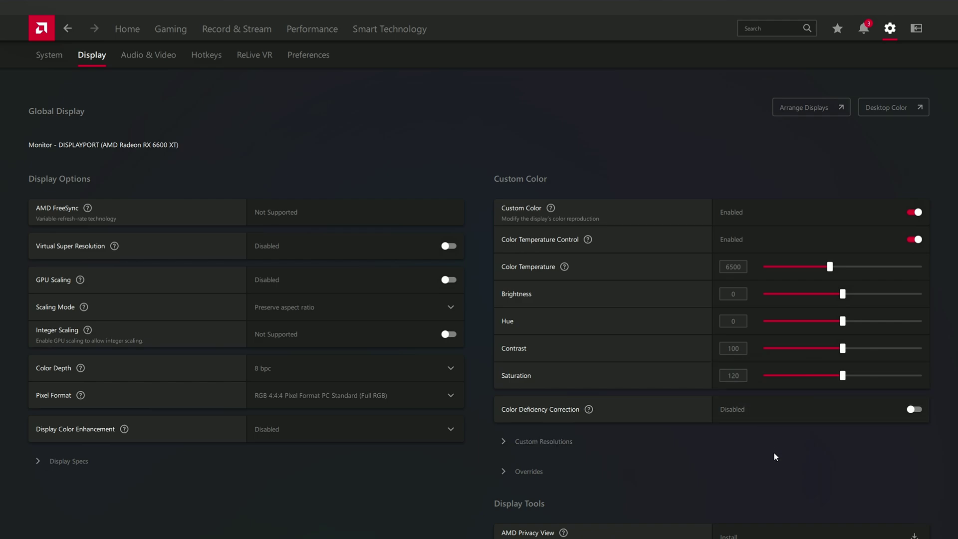
key(ctrl+a)
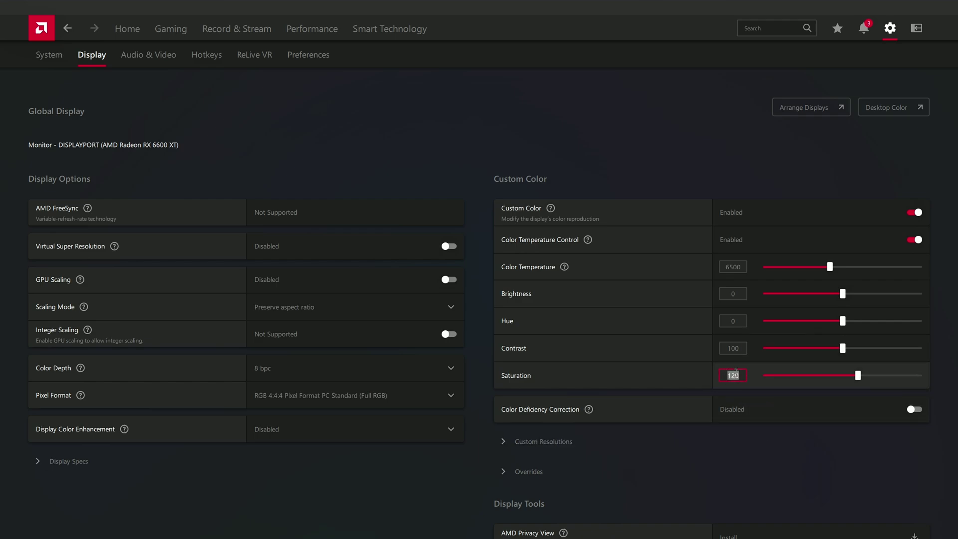
click(751, 436)
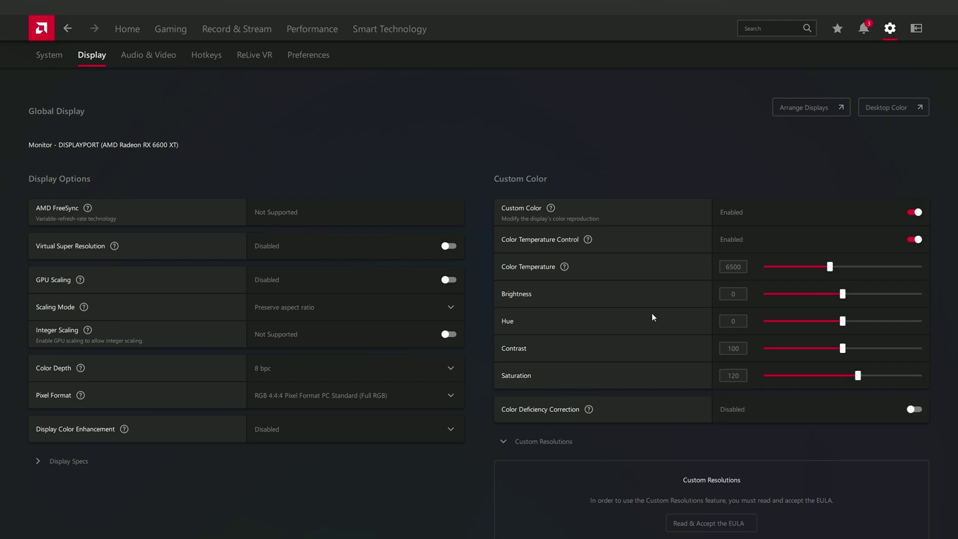
Set the video profile in the audio and video settings to Enhanced
click(157, 53)
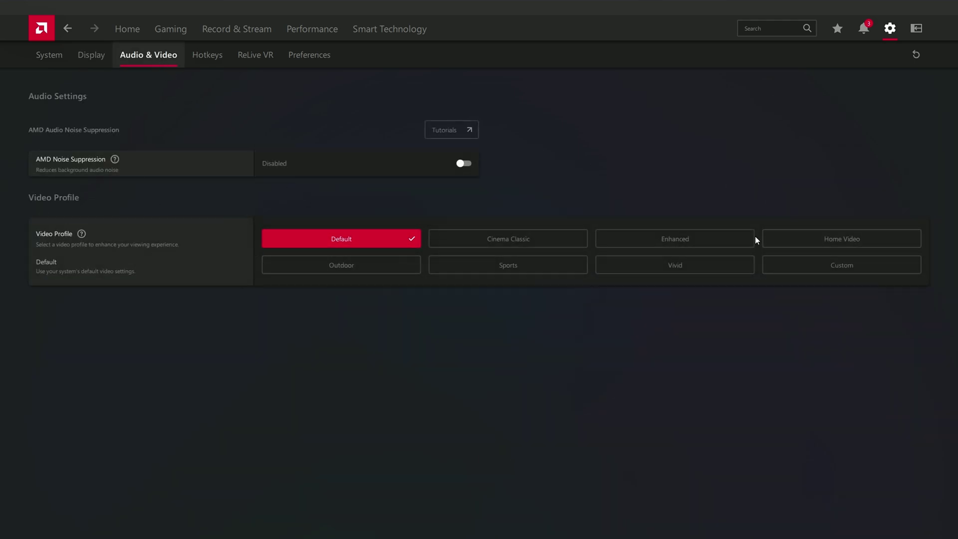
click(673, 235)
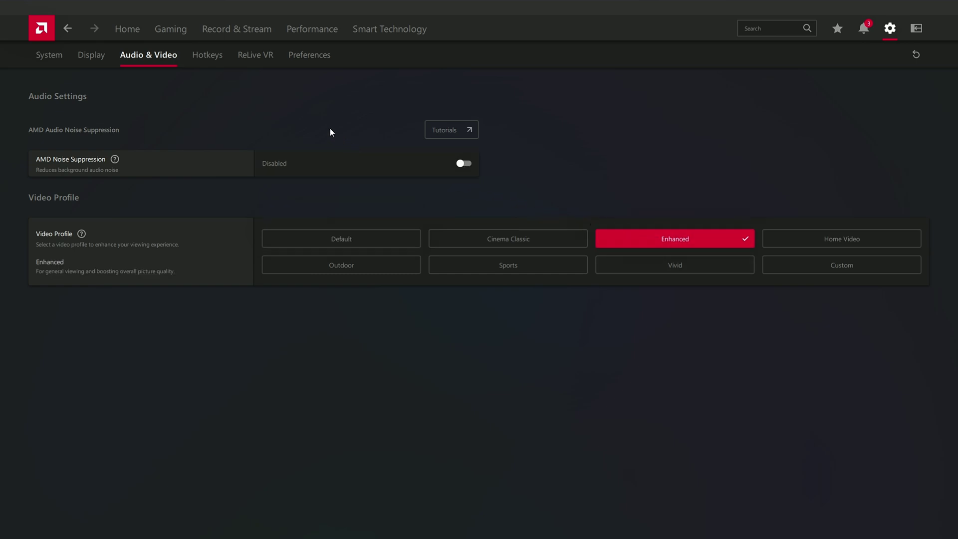
Go past the hotkey settings to the preferences and turn off the In-Game Overlay
click(208, 58)
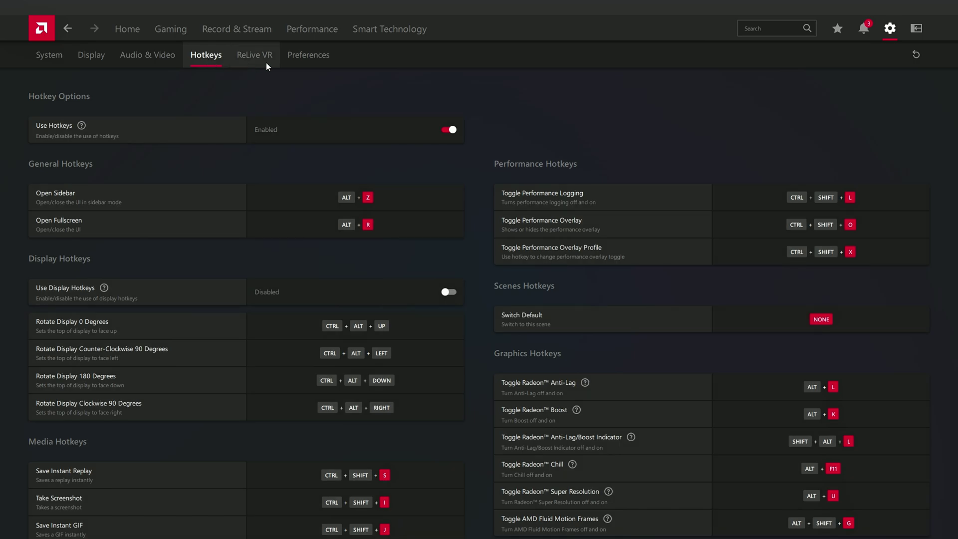
click(290, 58)
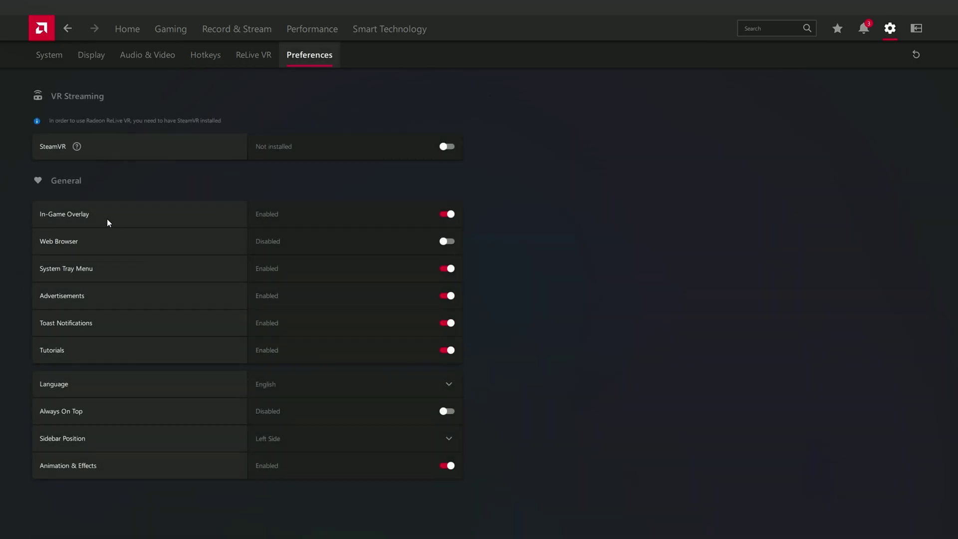
click(447, 214)
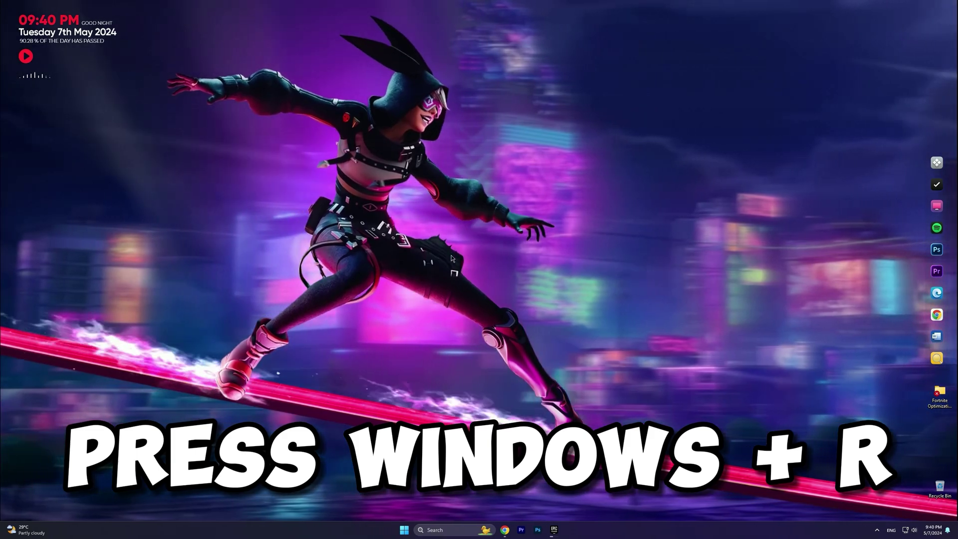
Open the local application data folder by running %localappdata% from the Windows Run dialog
key(super+r)
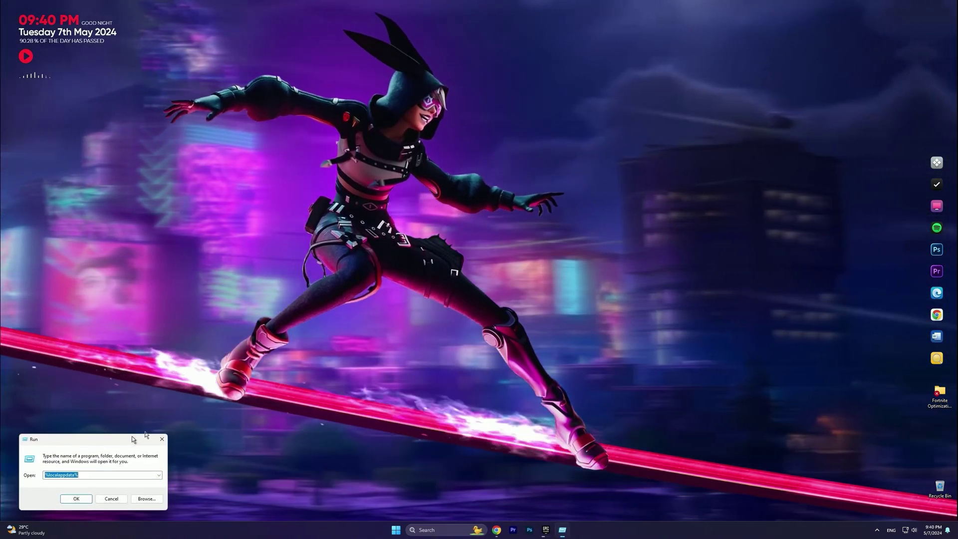
drag(120, 445, 498, 190)
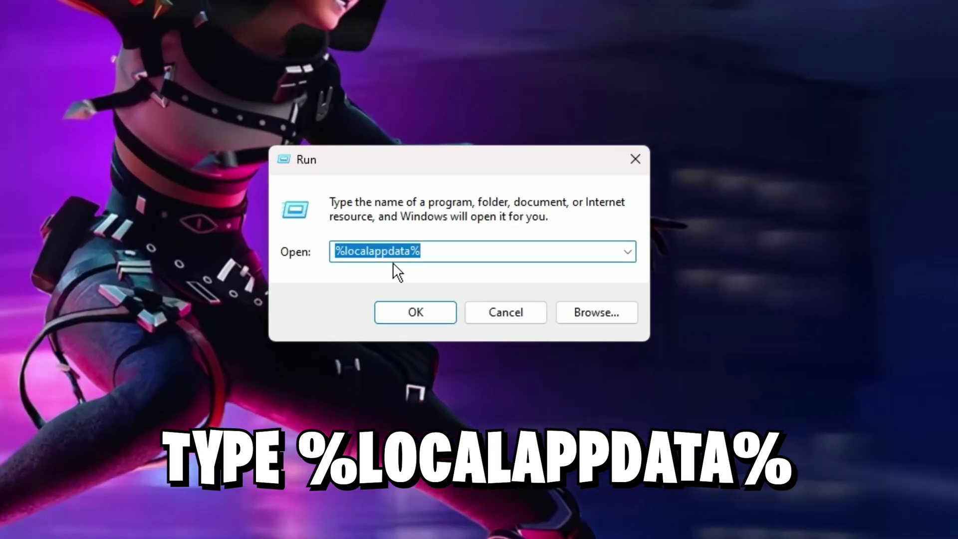
click(443, 224)
double_click(422, 245)
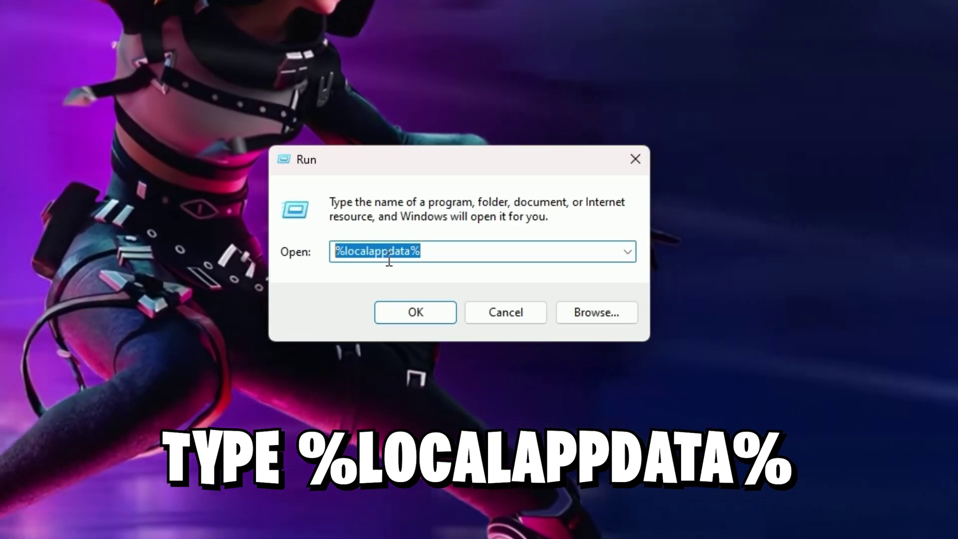
click(407, 317)
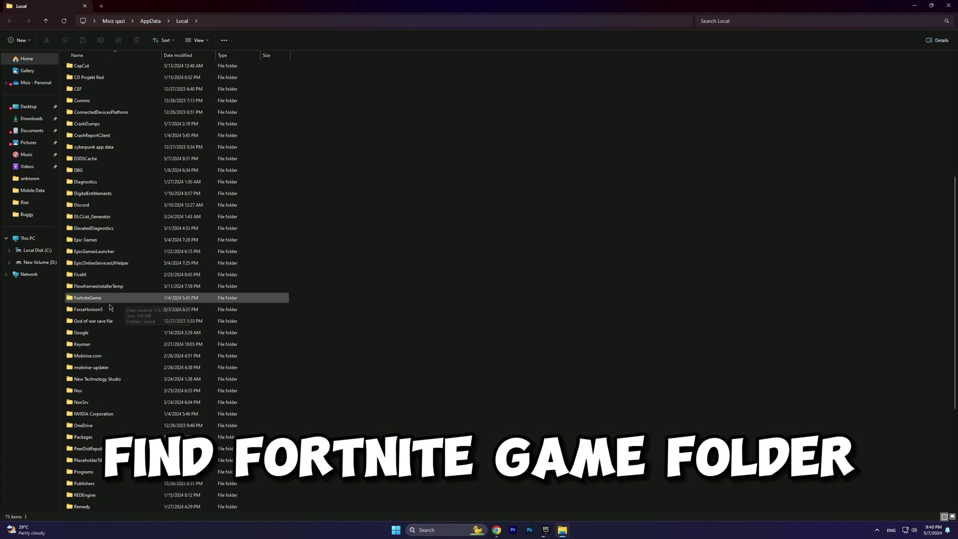
Navigate into the FortniteGame folder and on through Saved and Config to WindowsClient
scroll(100, 299, down, 2)
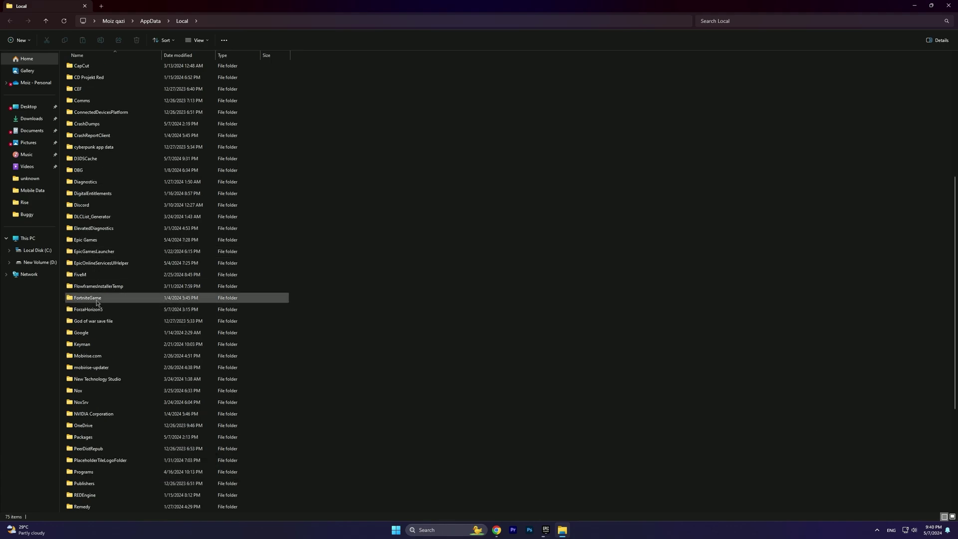
double_click(97, 299)
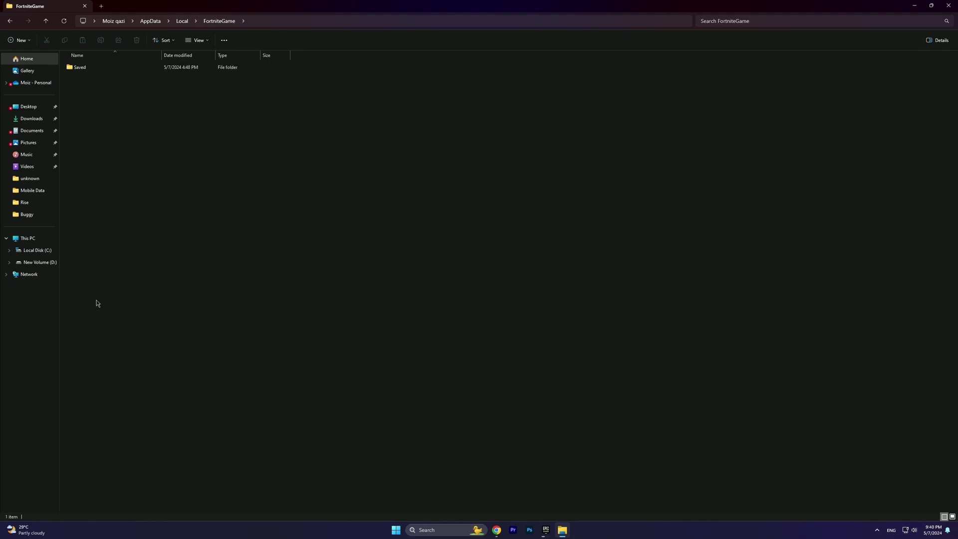
double_click(86, 68)
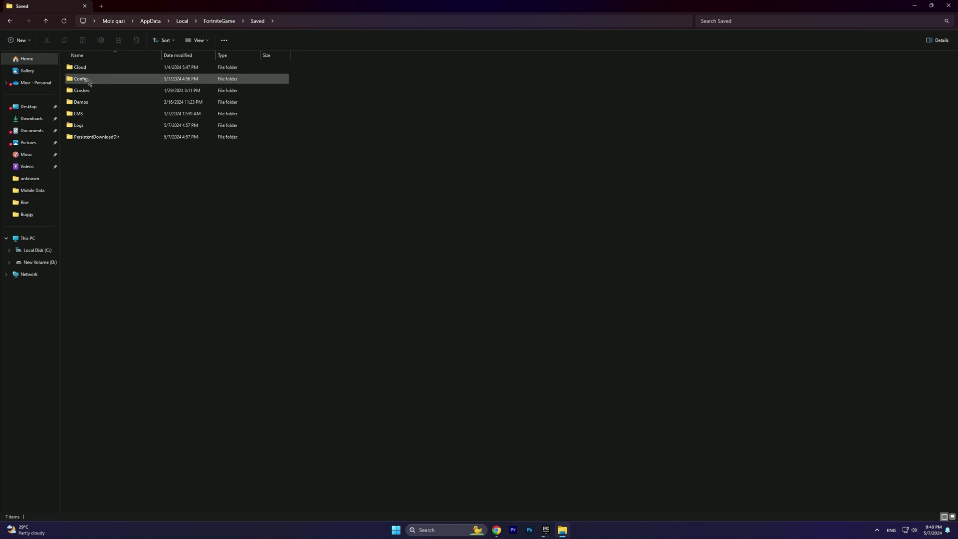
double_click(89, 80)
double_click(100, 80)
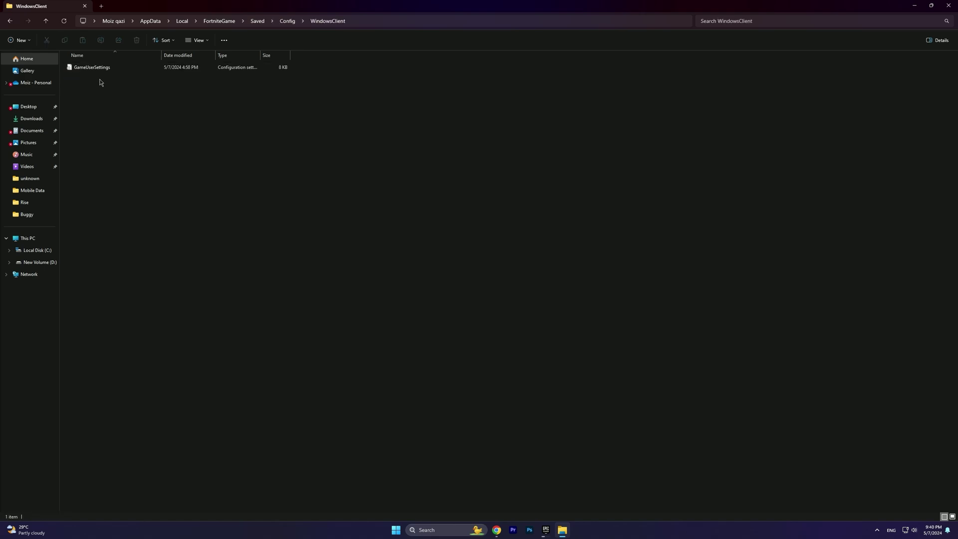
Open the GameUserSettings configuration file in Notepad and move its window toward the middle of the screen
right_click(96, 70)
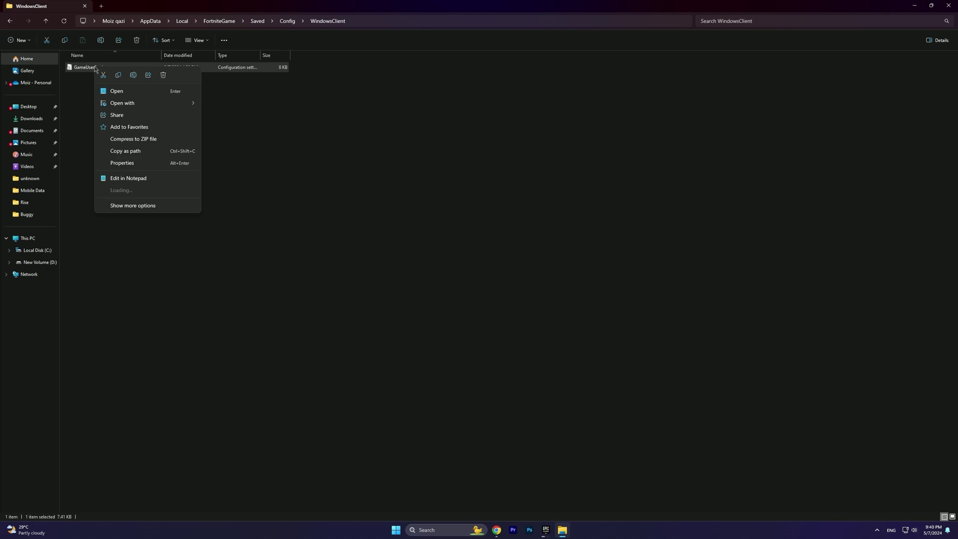
click(122, 180)
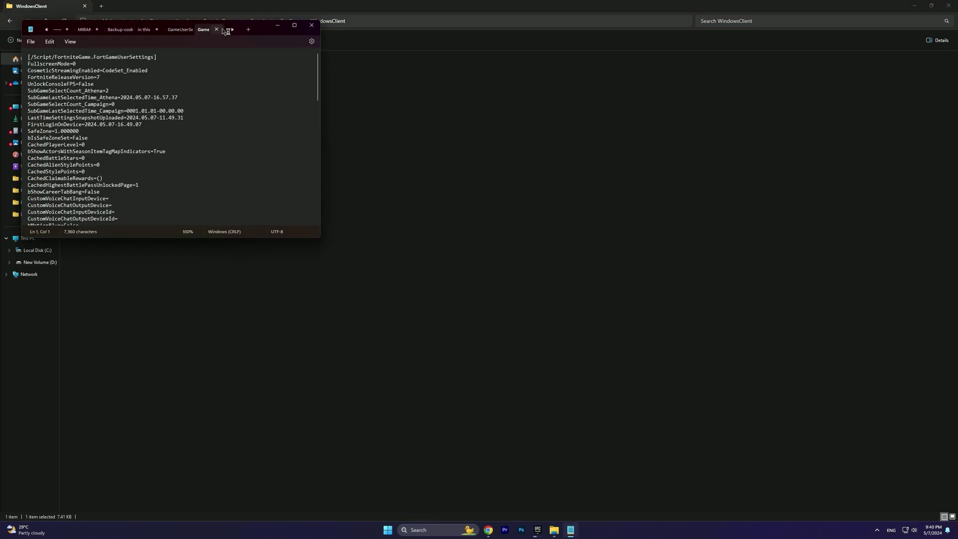
drag(260, 28, 462, 118)
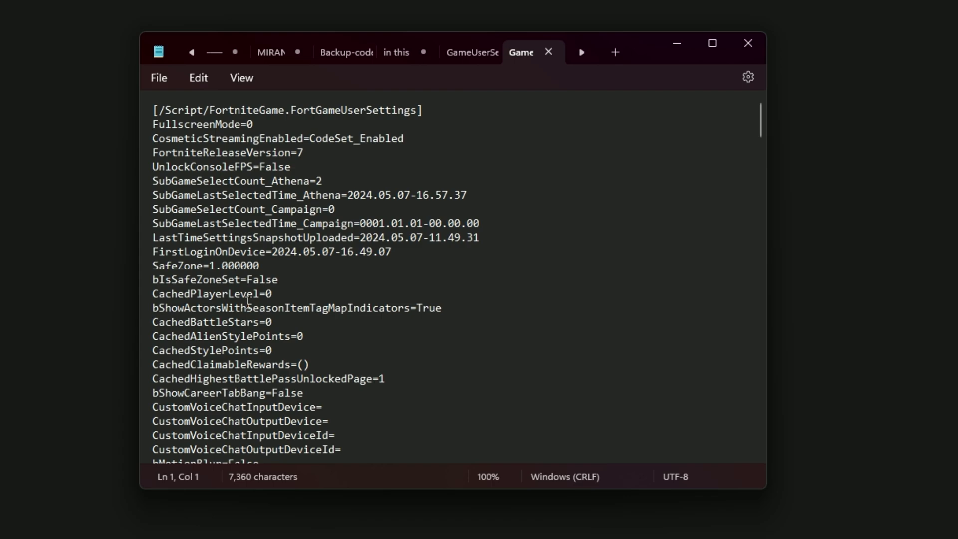
Set DesiredGlobalIlluminationQuality, DesiredReflectionQuality, PreNaniteGlobalIlluminationQuality and PreNaniteReflectionQuality to 0 in the file
scroll(248, 301, down, 2)
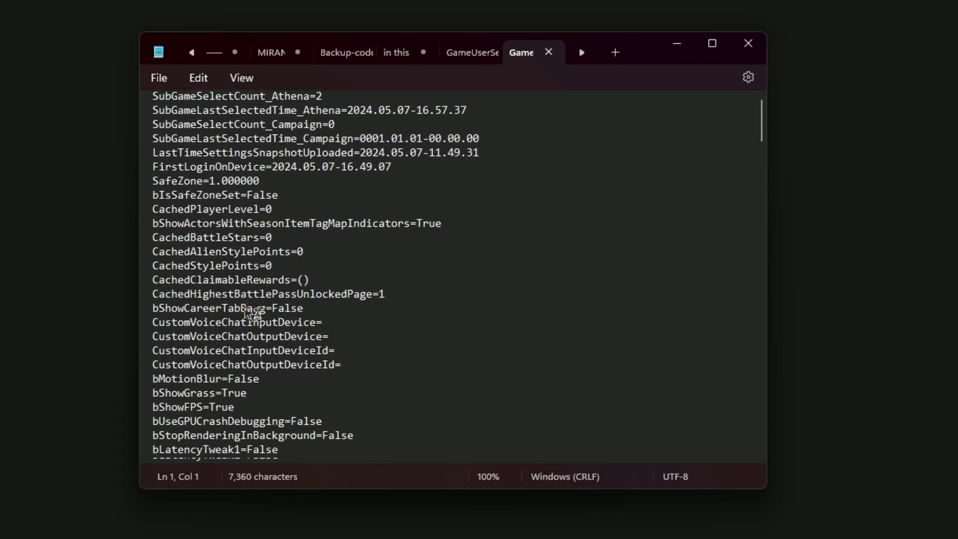
scroll(248, 313, down, 2)
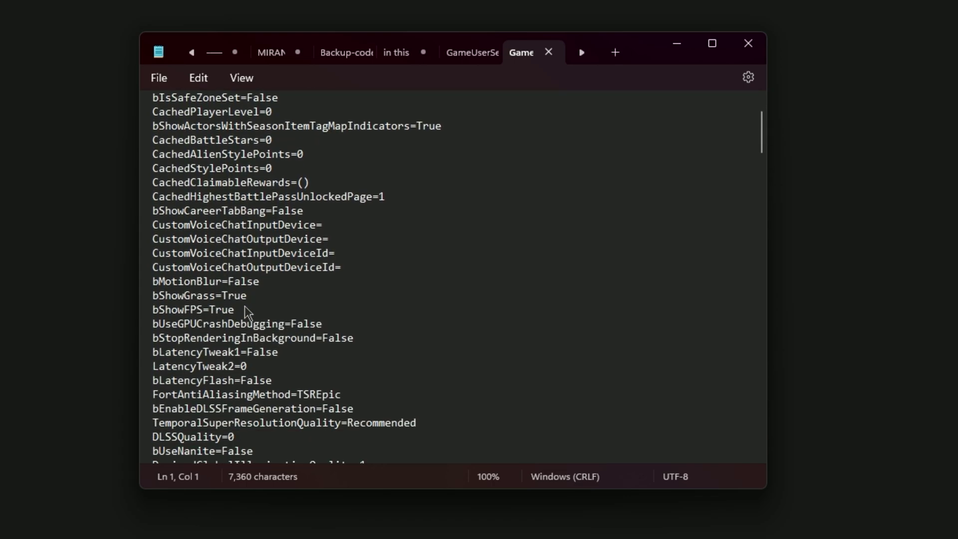
scroll(248, 313, down, 2)
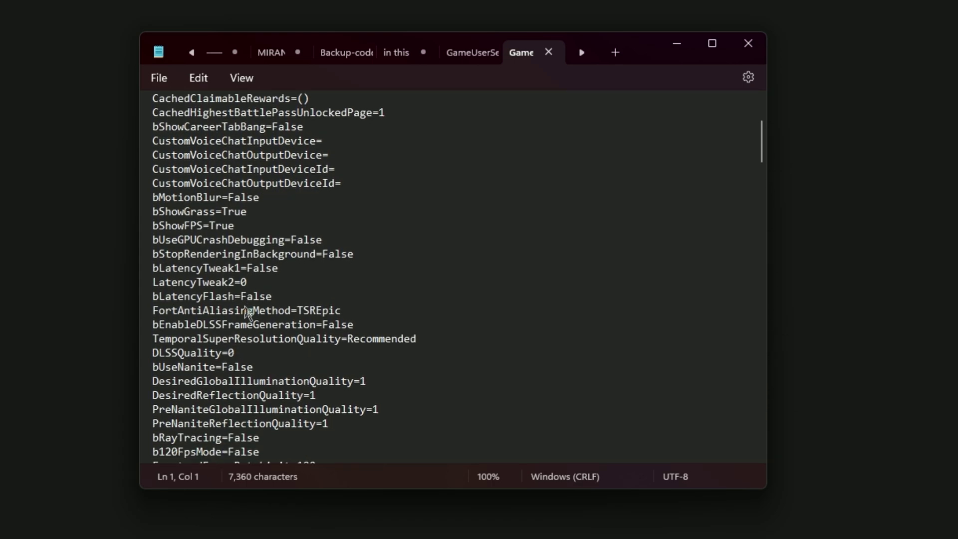
scroll(248, 313, down, 1)
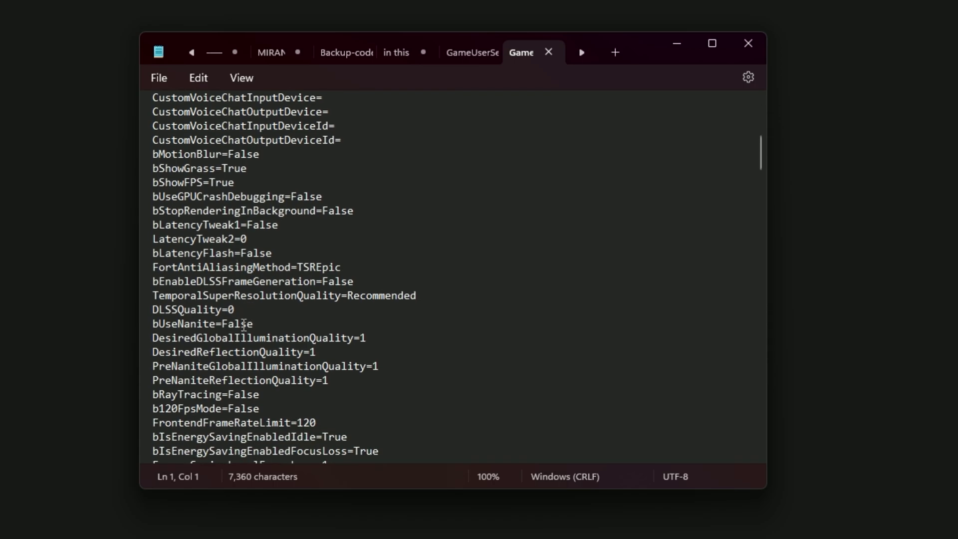
drag(154, 338, 353, 393)
click(285, 353)
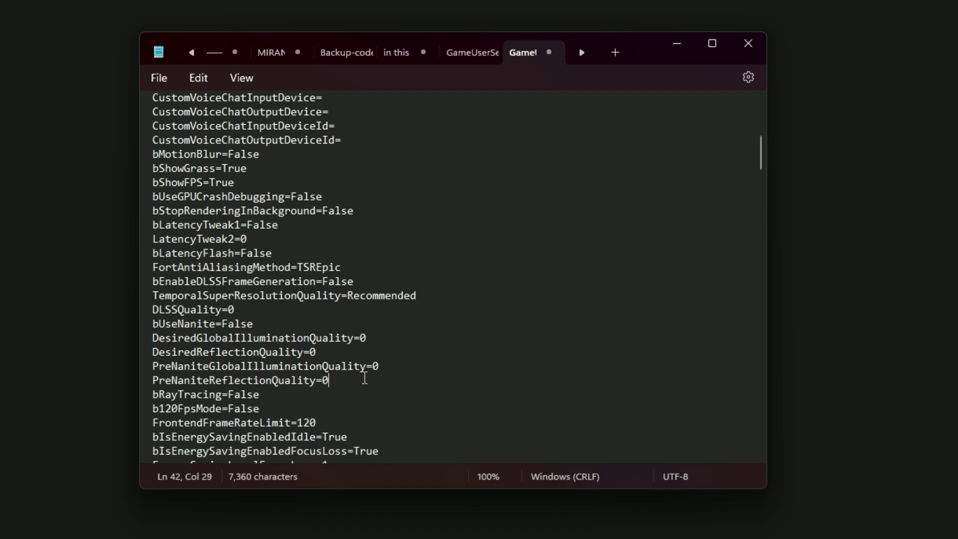
drag(339, 385, 152, 338)
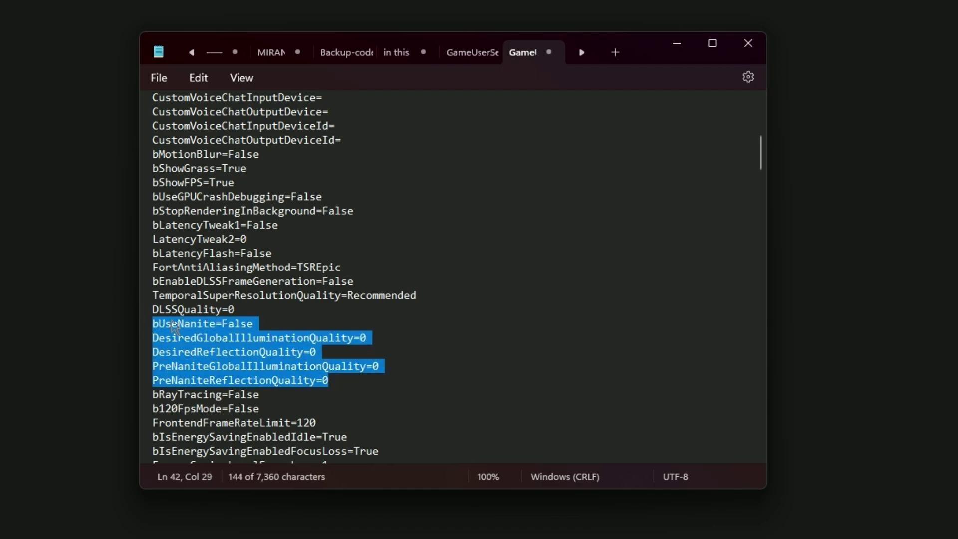
click(289, 317)
Save the edited GameUserSettings file and close Notepad
click(158, 77)
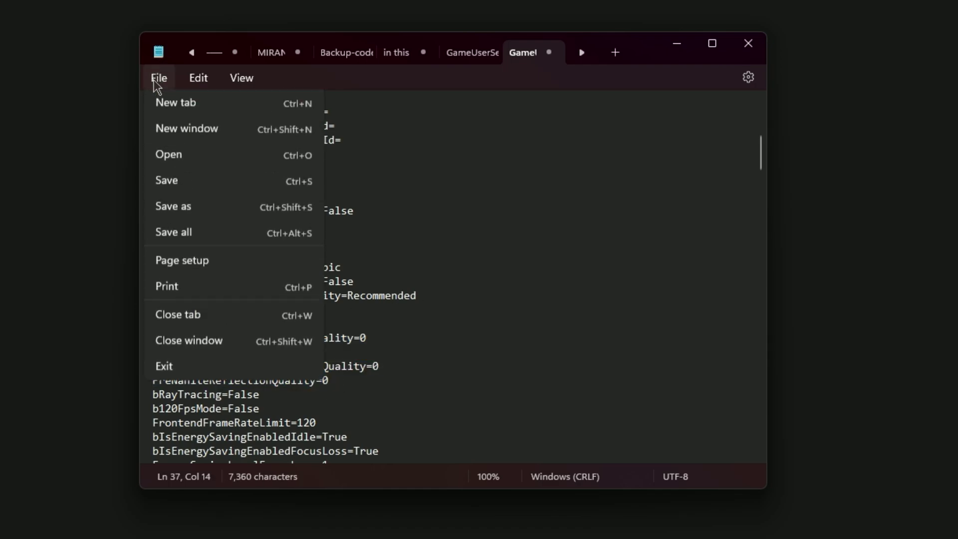
click(169, 187)
click(749, 43)
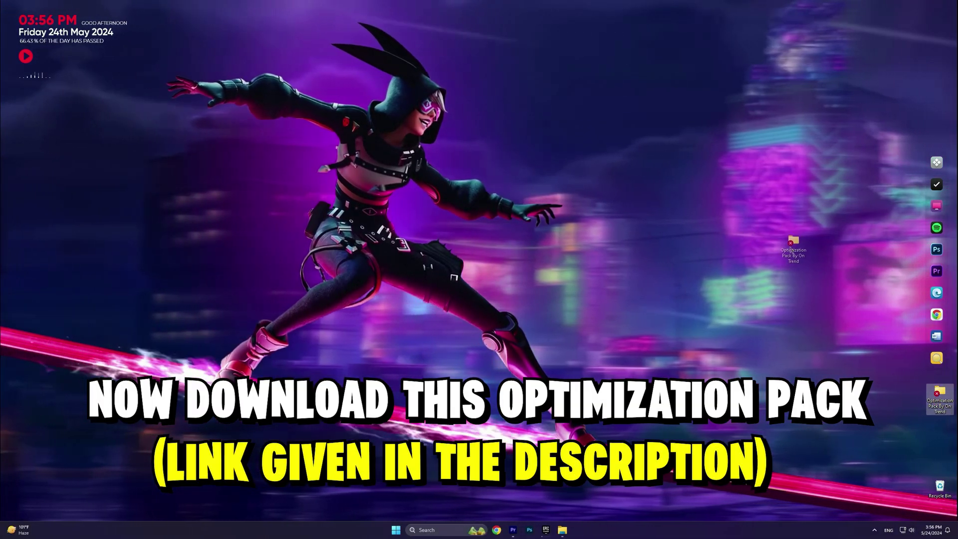
Open the Optimization Pack By On Trend desktop folder and merge the High Priority file from 1 High Priority Game Mode into the registry
drag(790, 248, 740, 208)
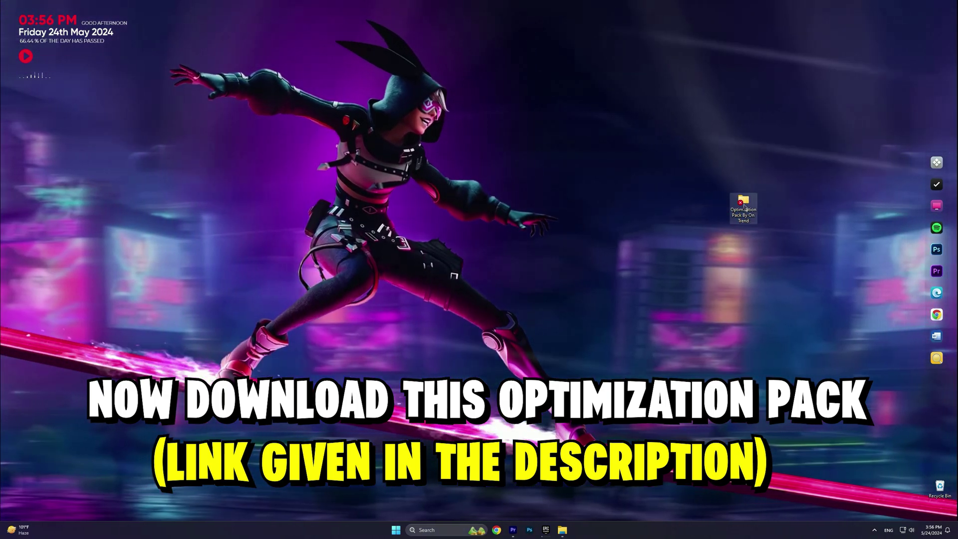
double_click(748, 206)
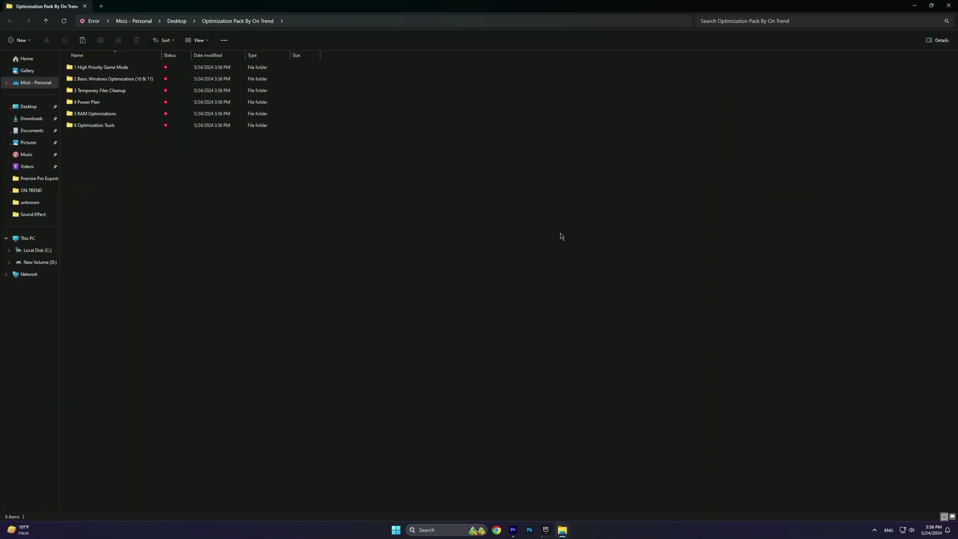
double_click(106, 71)
click(111, 67)
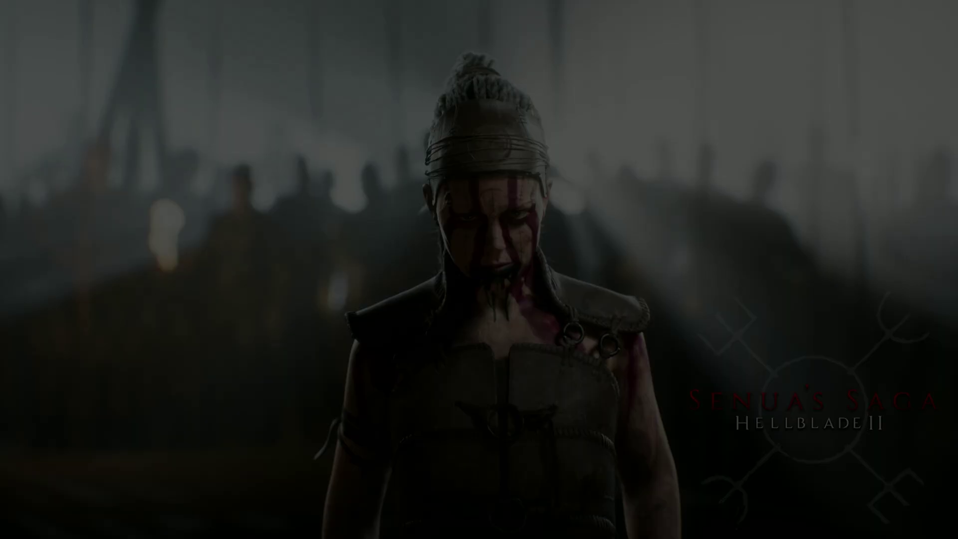
click(441, 324)
click(534, 273)
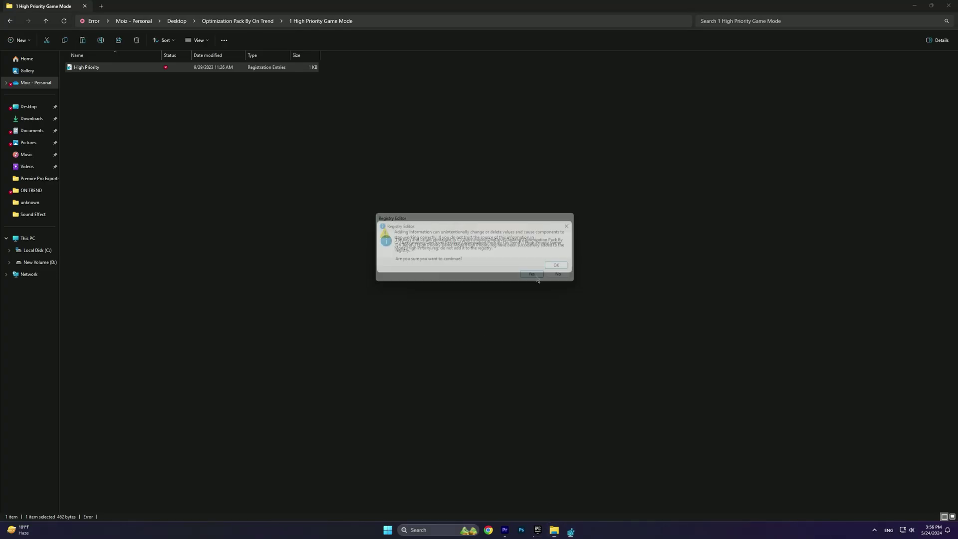
click(560, 270)
Go to the 2 Basic Windows Optimization (10 & 11) folder and merge the Disable Background Apps file into the registry
click(9, 21)
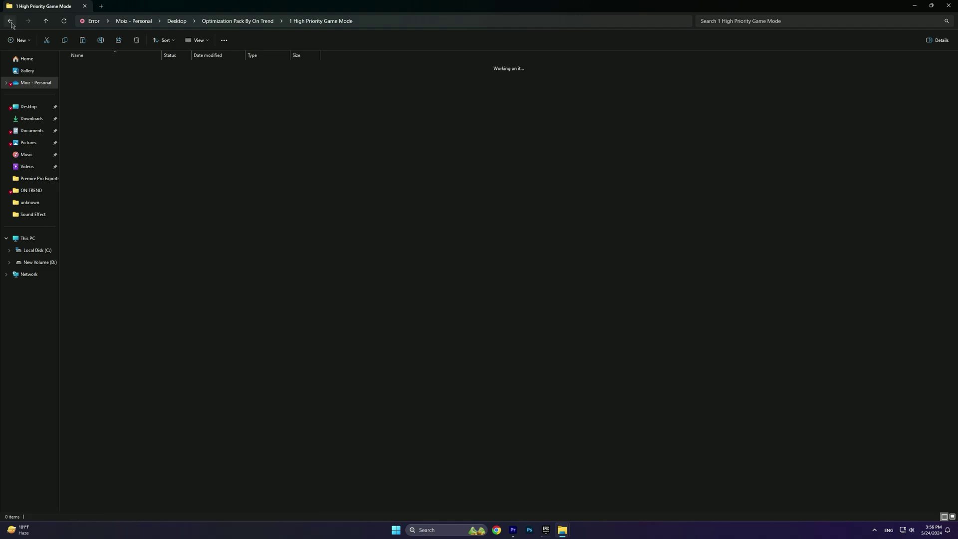
double_click(82, 81)
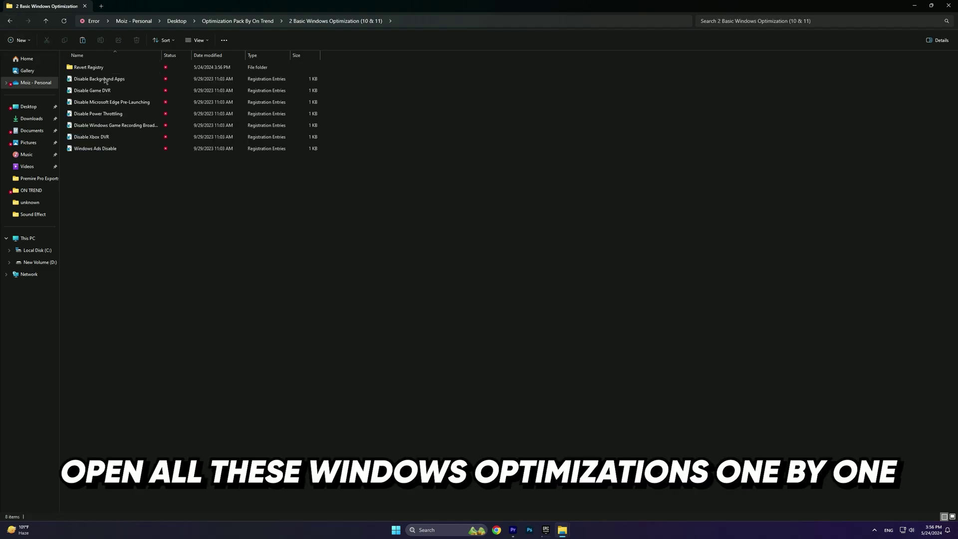
double_click(103, 79)
click(448, 329)
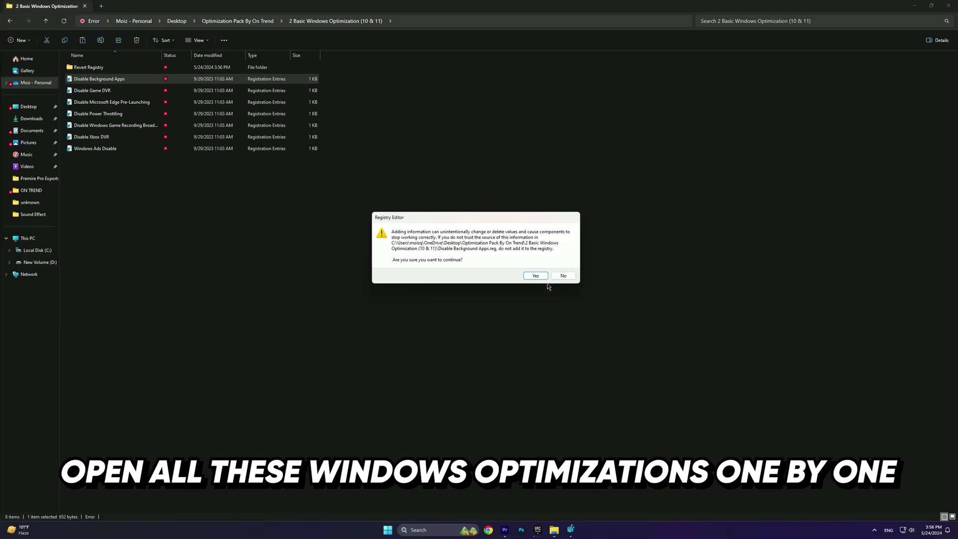
click(541, 278)
click(568, 267)
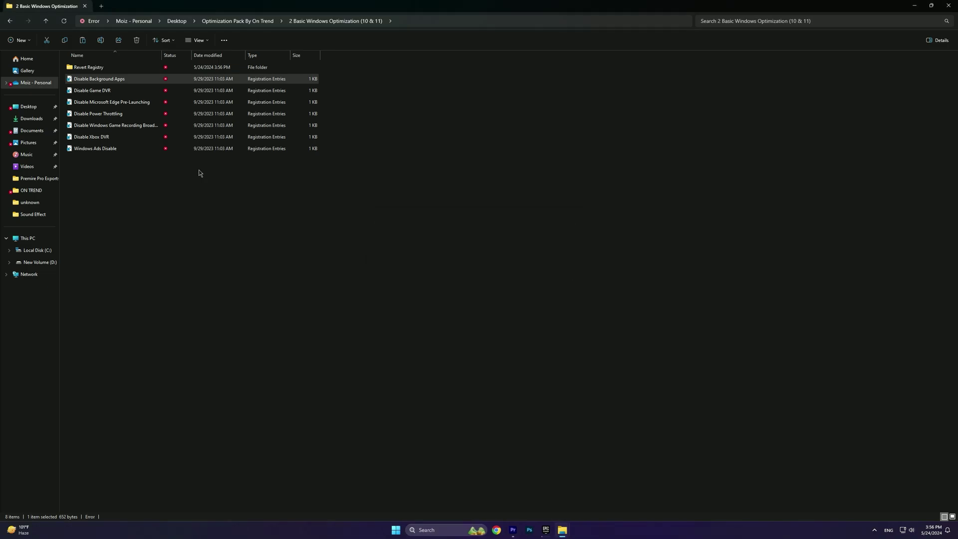
Merge the Disable Game DVR file into the registry, allowing the change
double_click(136, 91)
click(518, 323)
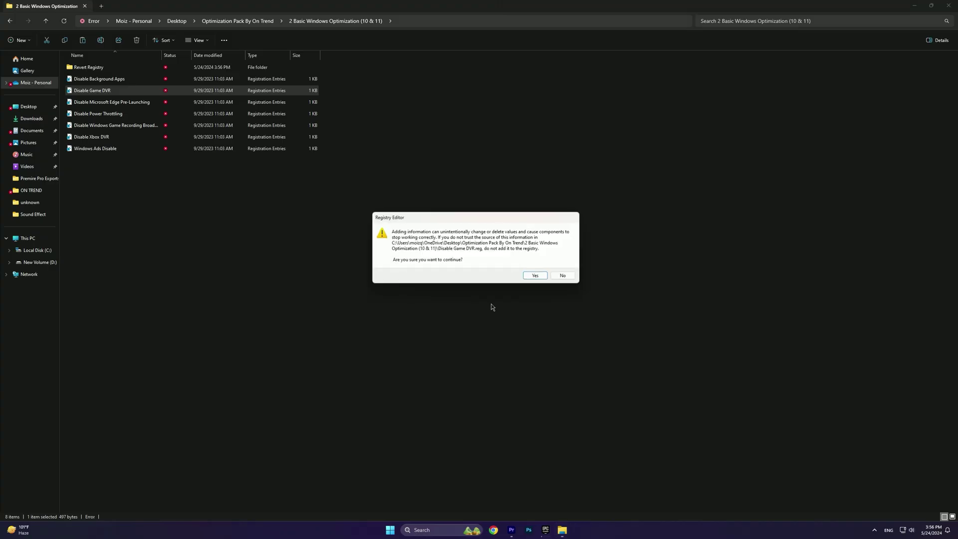
click(530, 278)
click(567, 268)
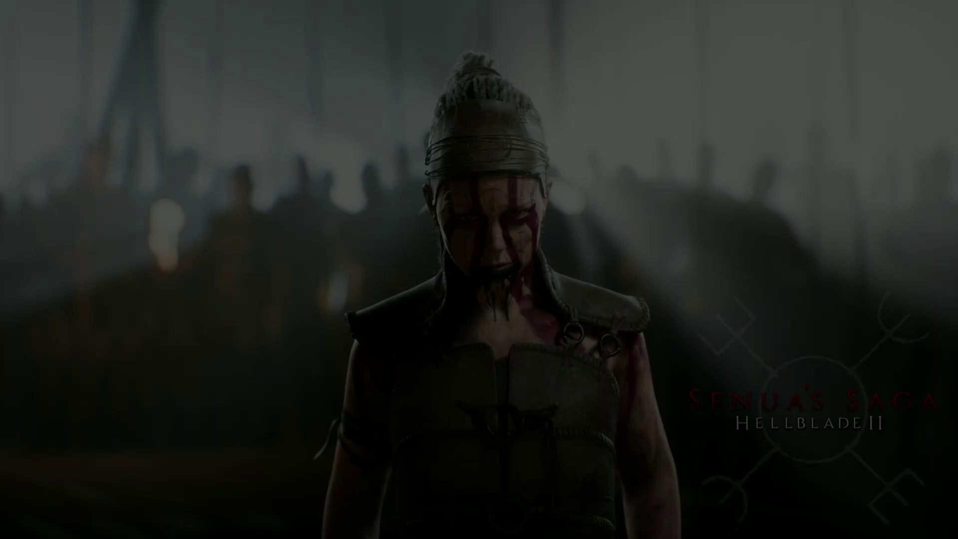
Allow the registry change and finish merging the Disable Microsoft Edge Pre-Launching file
click(464, 319)
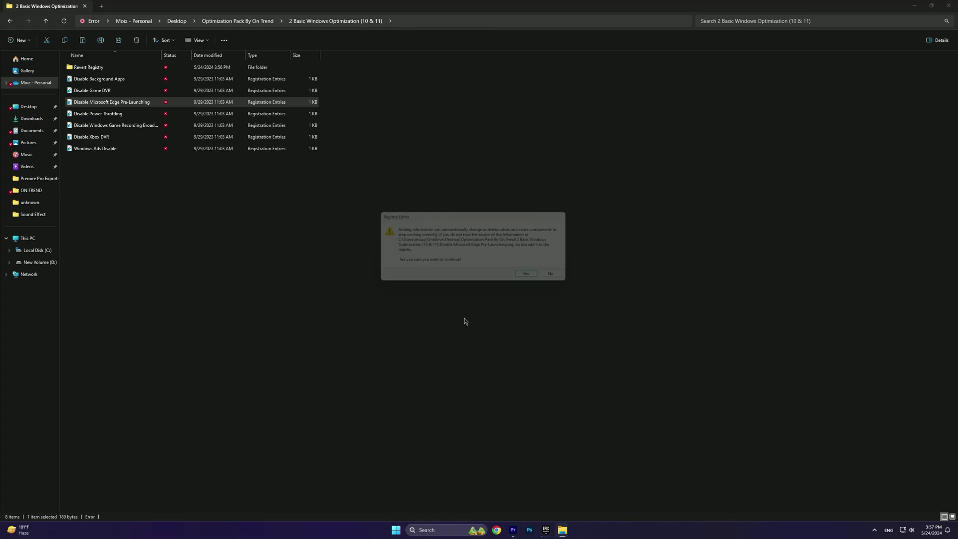
click(532, 278)
click(563, 268)
Merge the Disable Power Throttling file into the registry, allowing the change
double_click(99, 114)
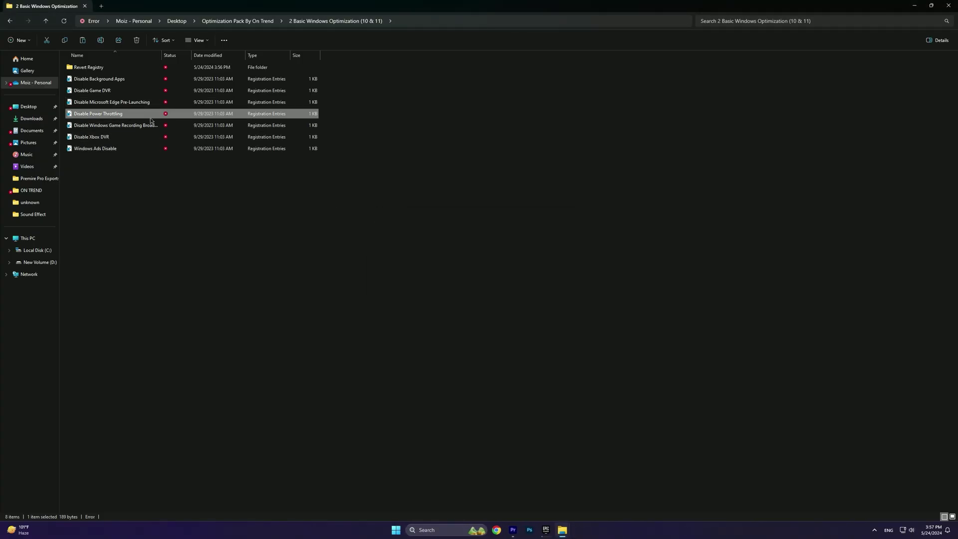
click(499, 324)
click(532, 276)
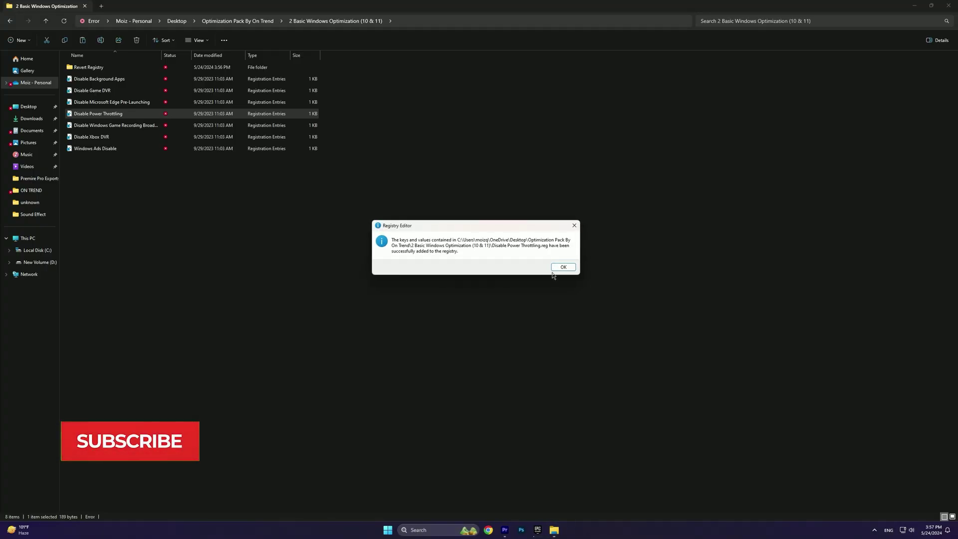
click(559, 266)
Merge the Disable Windows Game Recording Broadcasting file into the registry, allowing the change
double_click(111, 126)
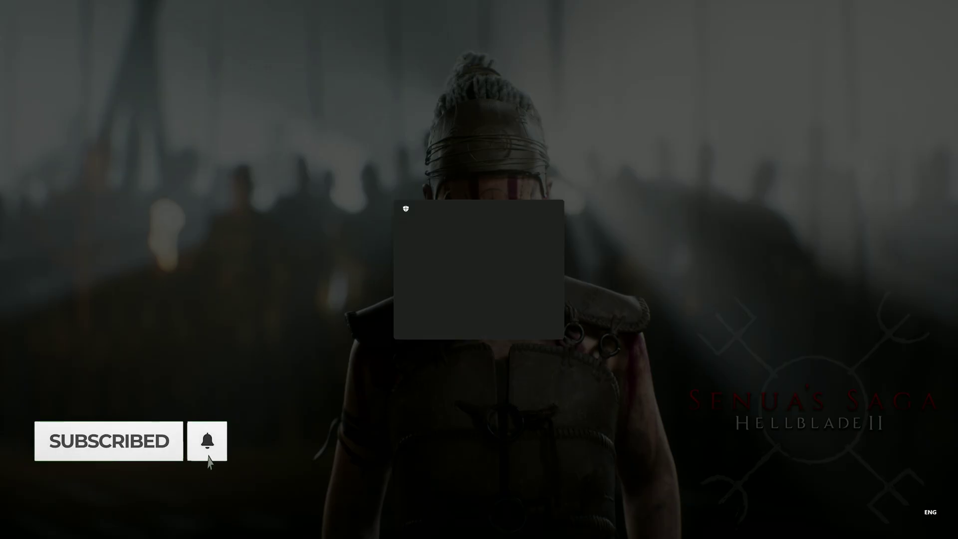
click(441, 323)
click(531, 275)
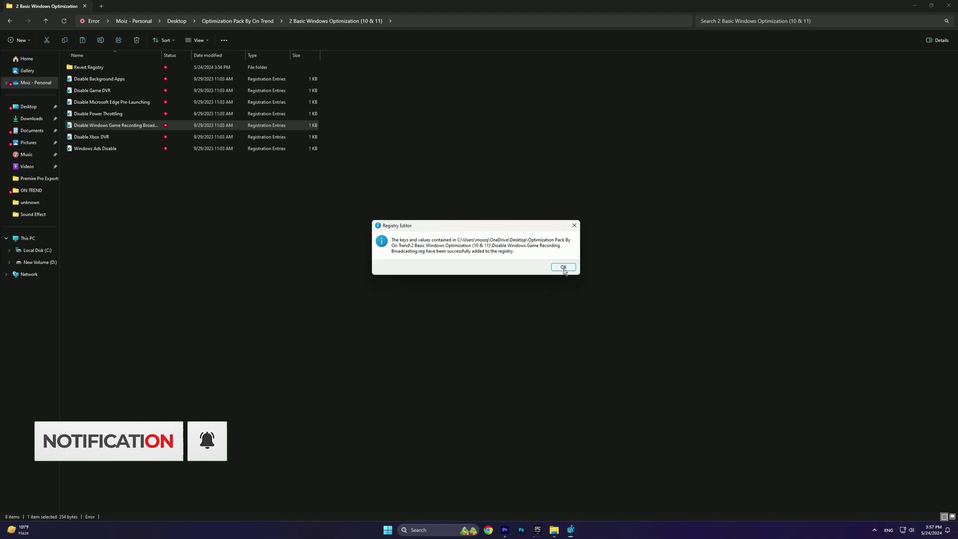
click(560, 269)
Merge the Disable Xbox DVR file into the registry, allowing the change
double_click(122, 139)
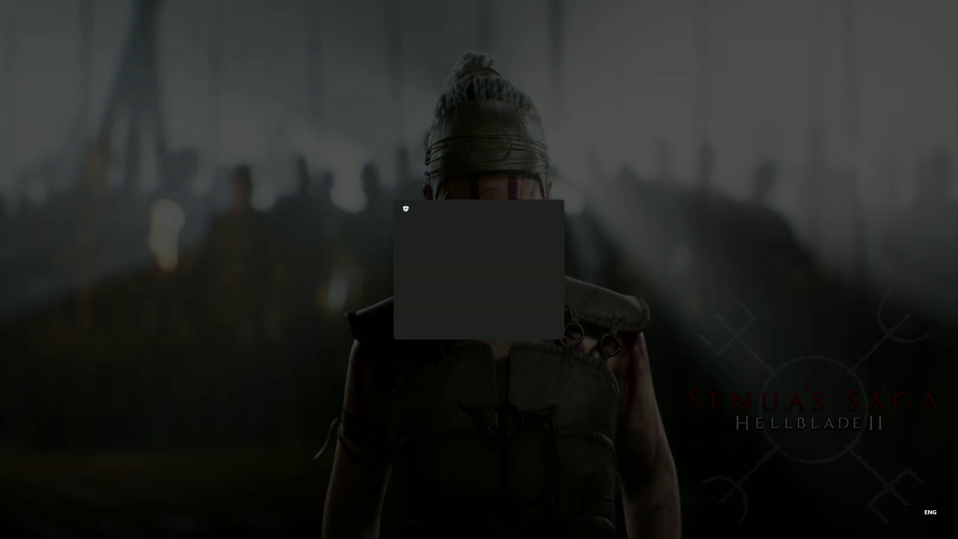
click(439, 322)
click(536, 276)
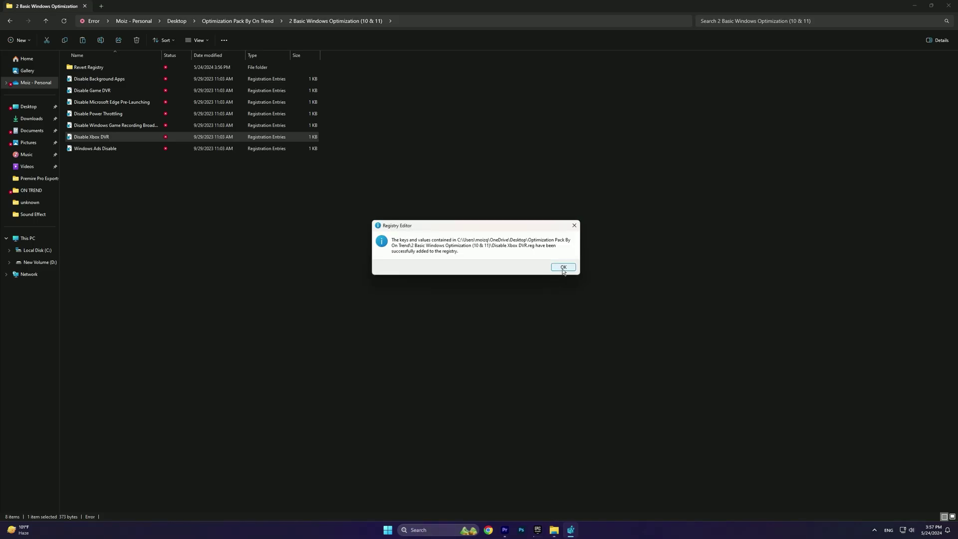
click(563, 268)
Merge the Windows Ads Disable file into the registry, allowing the change
double_click(130, 149)
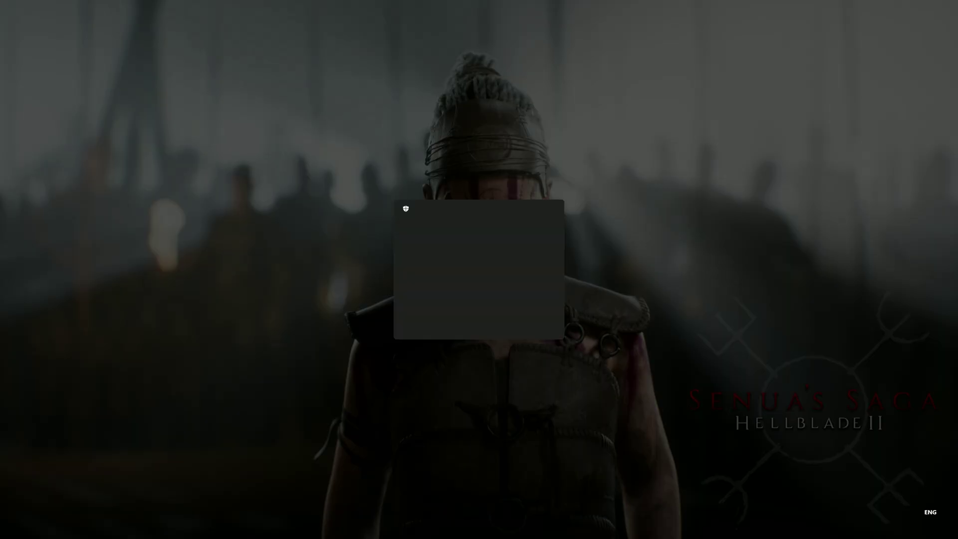
click(435, 325)
click(529, 276)
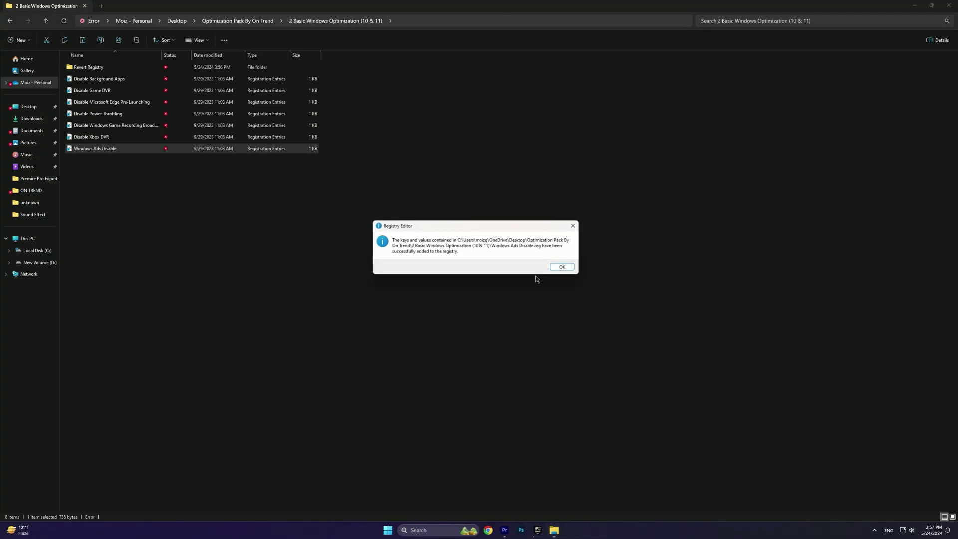
click(561, 268)
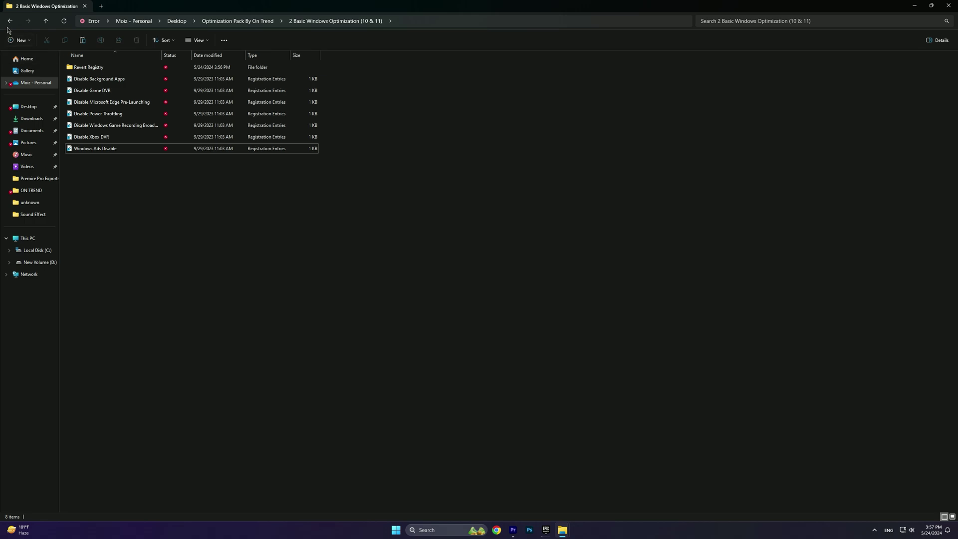
Run the cleanup script from the pack's 3 Temporary Files Cleanup folder and close its command window
click(9, 22)
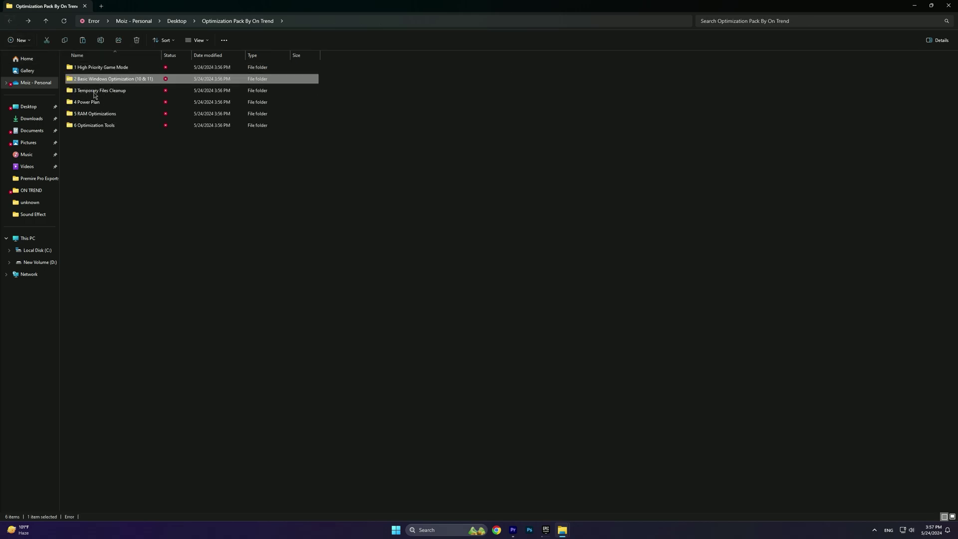
click(97, 70)
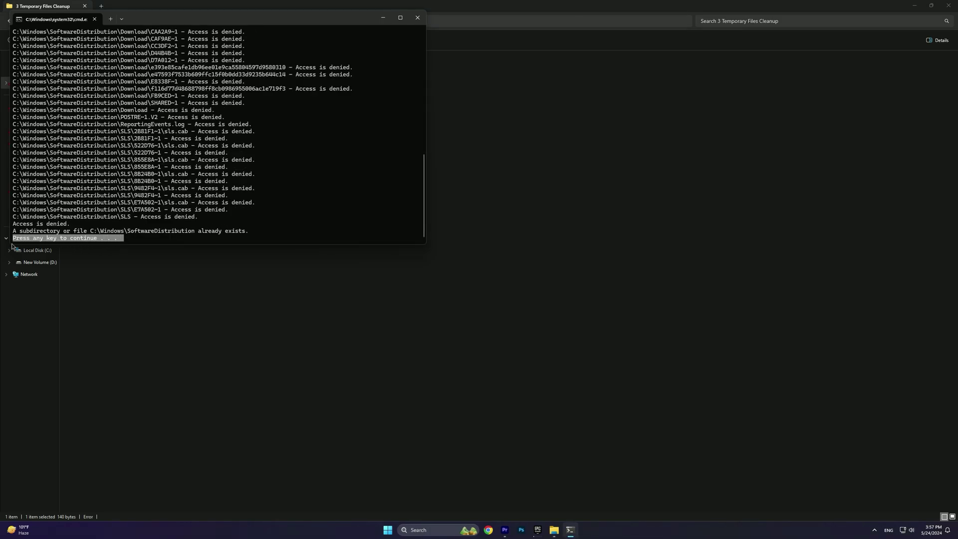
click(418, 18)
Open the Power Plans shortcut in the 4 Power Plan folder, select the Ultimate Performance plan and close Power Options
click(10, 22)
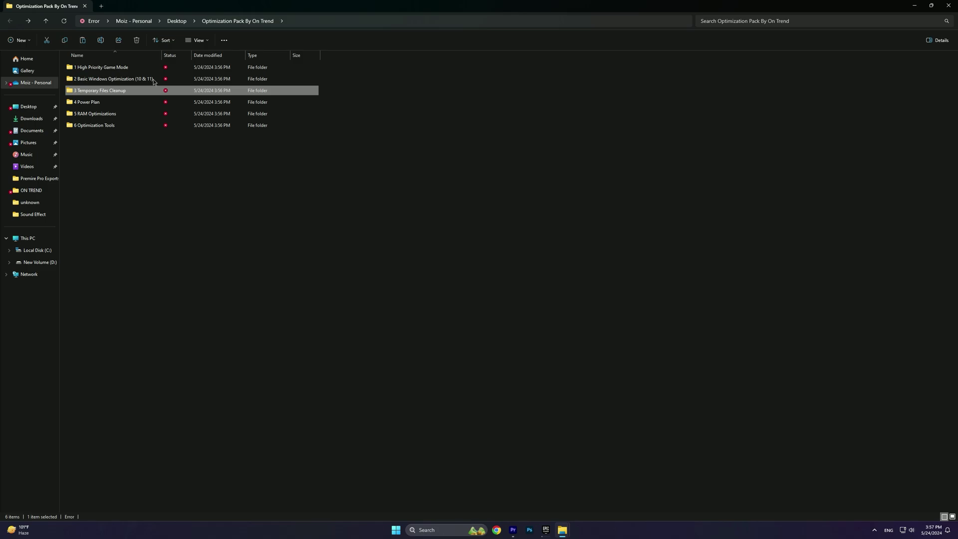
double_click(91, 102)
click(103, 70)
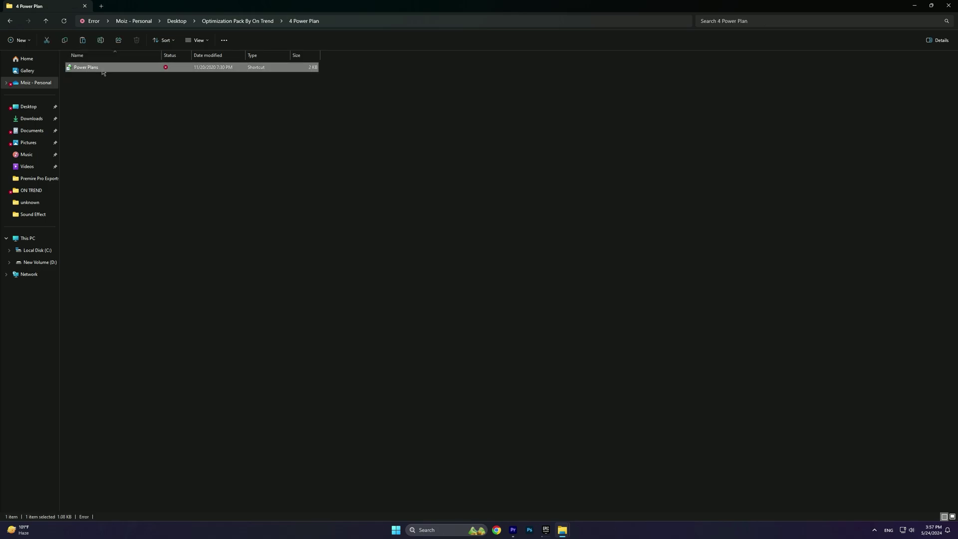
double_click(103, 70)
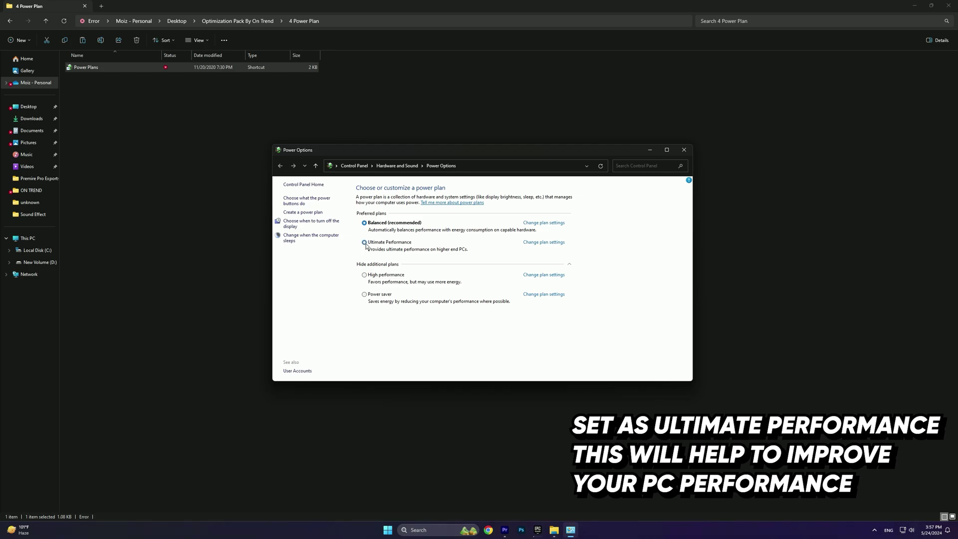
click(683, 150)
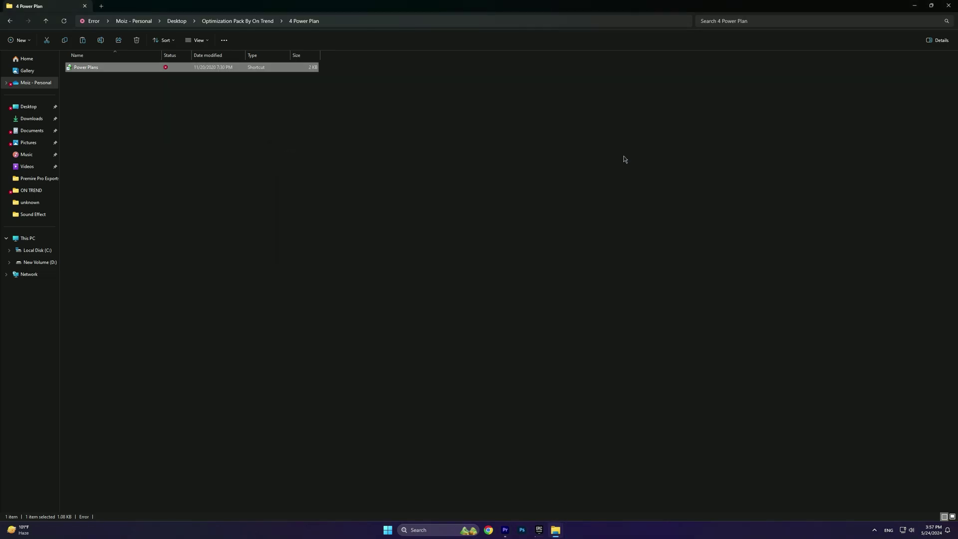
Go to the 5 RAM Optimizations folder and merge the 16GB Ram file into the registry, allowing the change
click(10, 21)
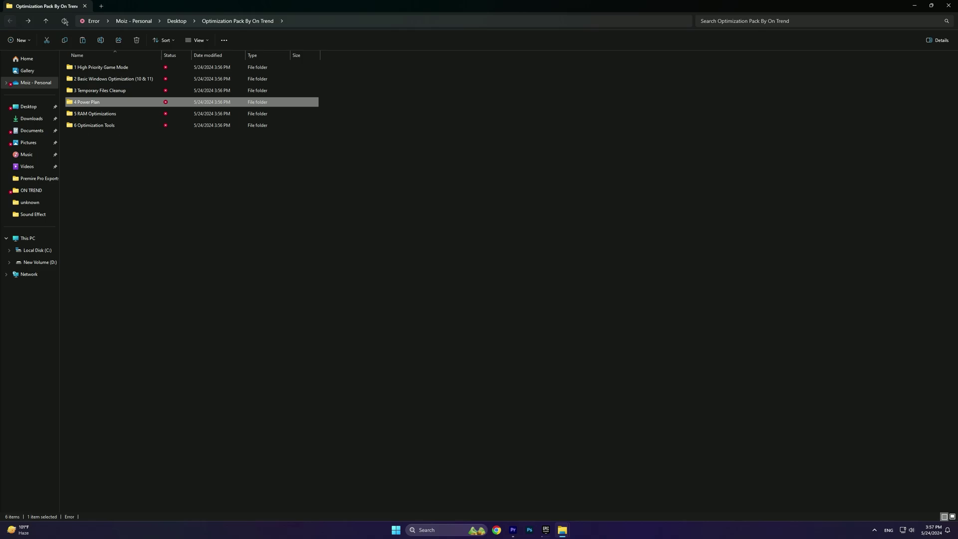
double_click(94, 115)
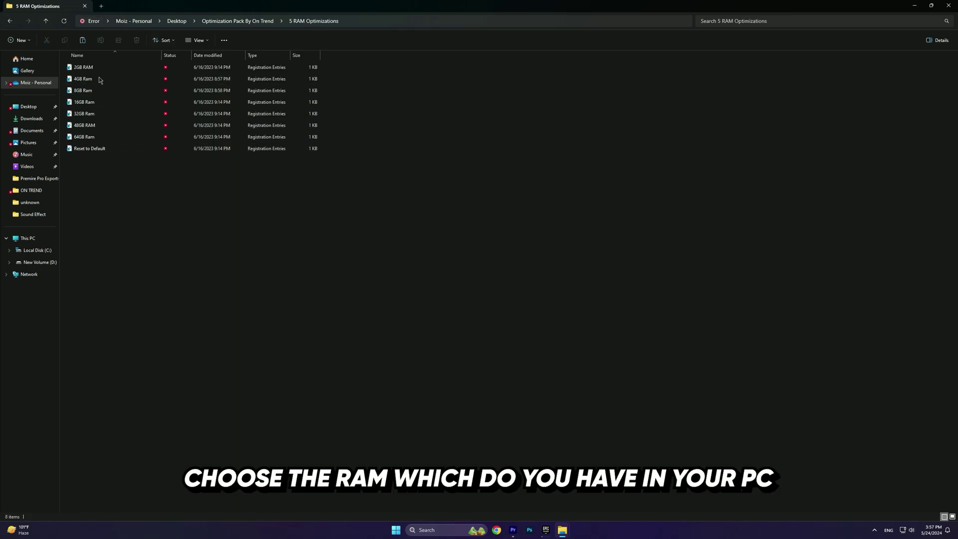
double_click(93, 104)
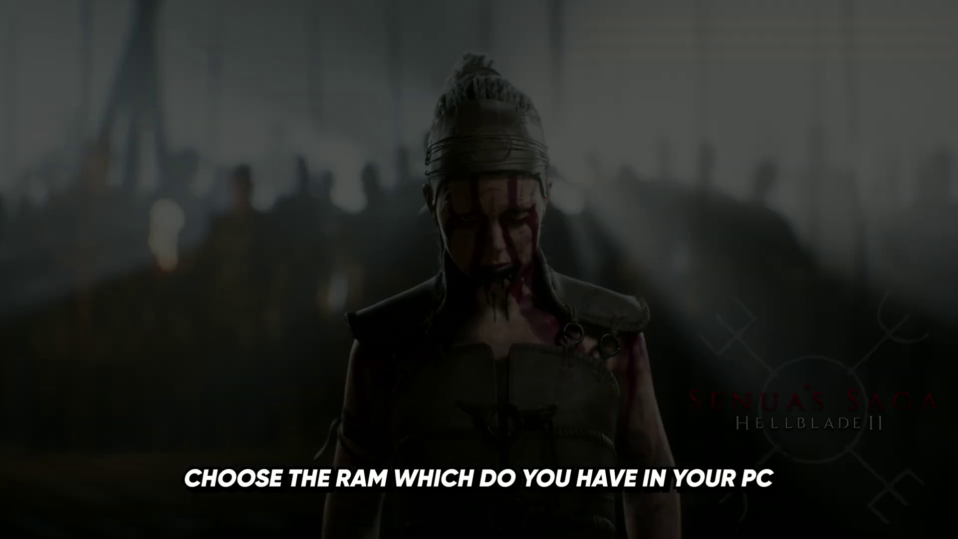
click(441, 324)
click(534, 276)
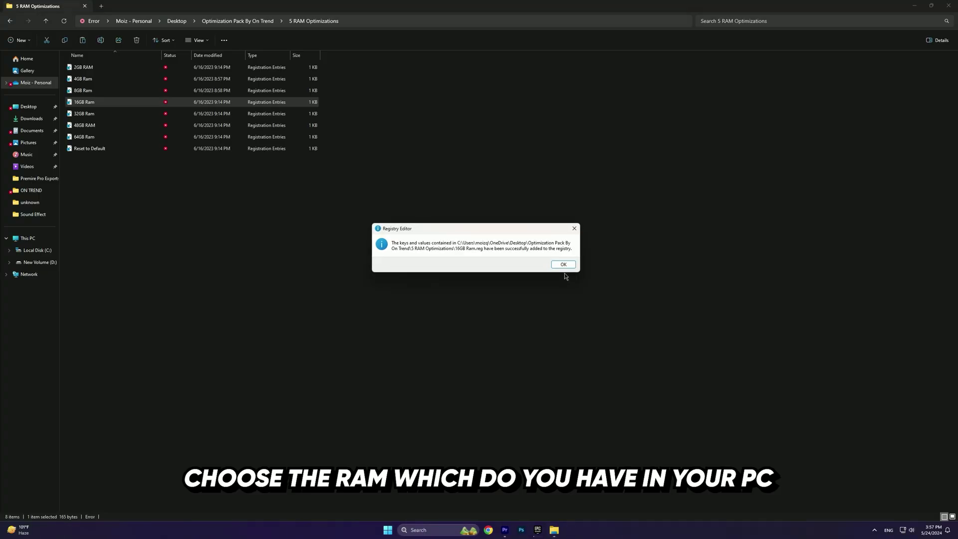
click(555, 263)
Install Mem Reduct from the 6 Optimization Tools folder with the default options, run it and decline the offered update
click(10, 21)
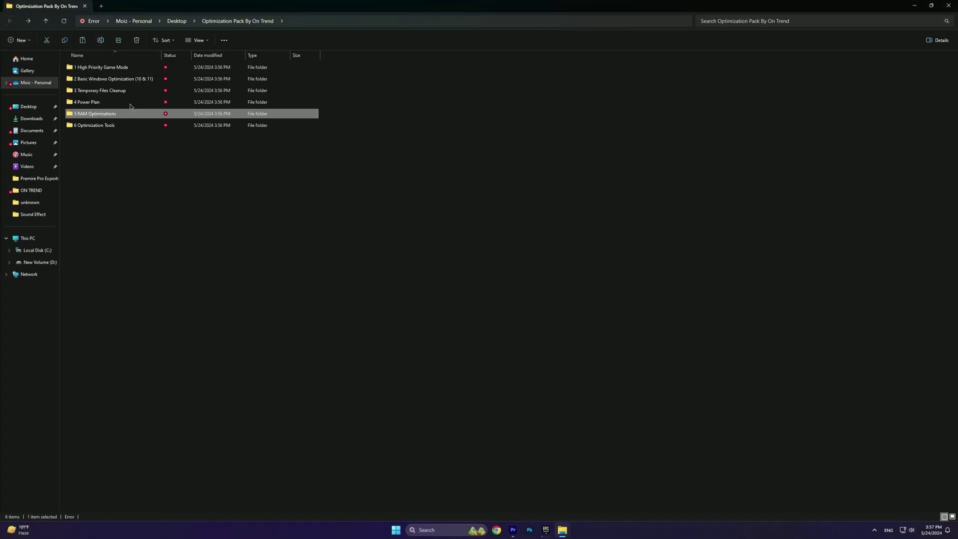
double_click(102, 125)
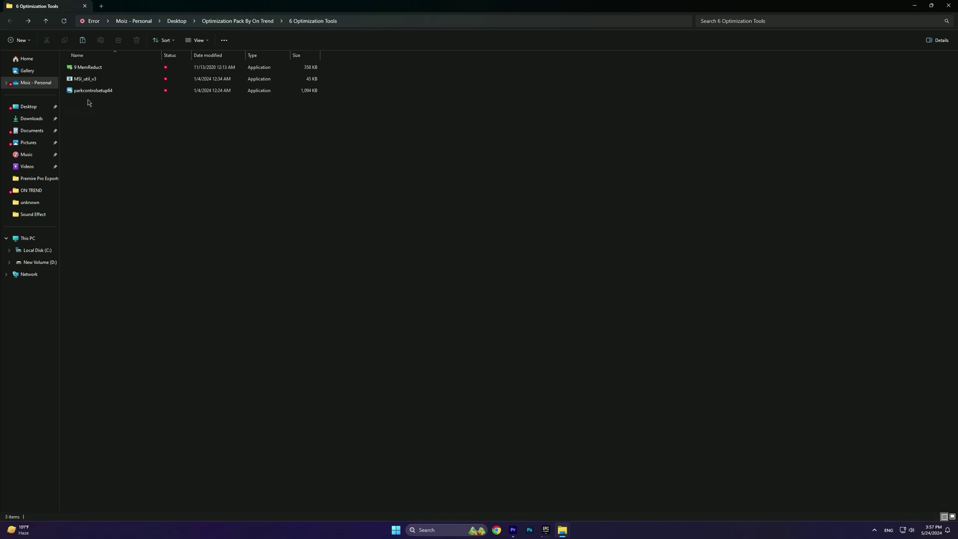
double_click(98, 72)
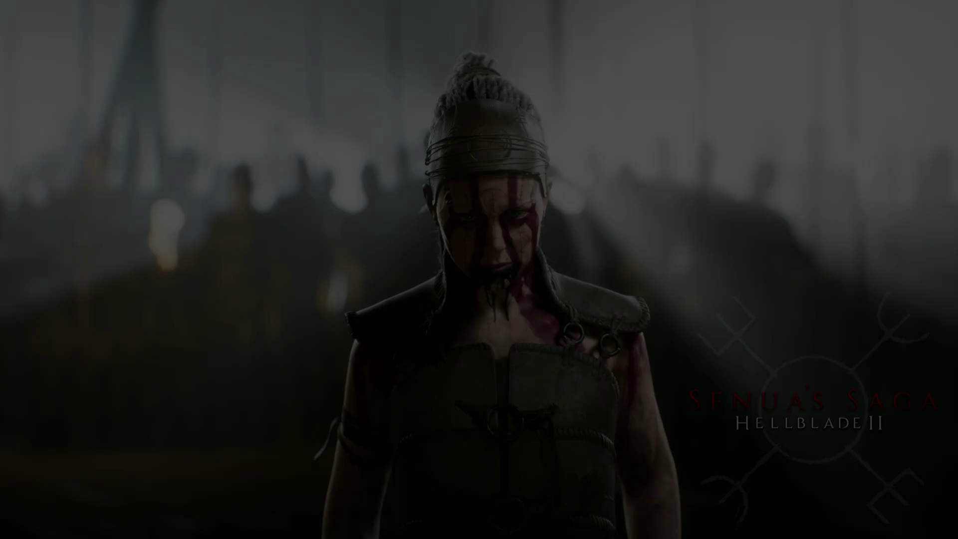
click(459, 330)
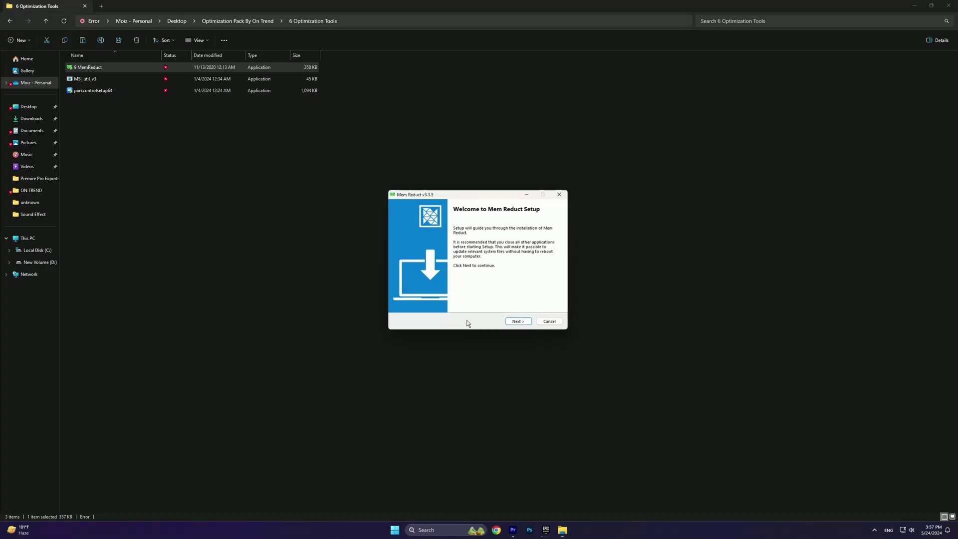
click(520, 324)
click(520, 324)
click(520, 324)
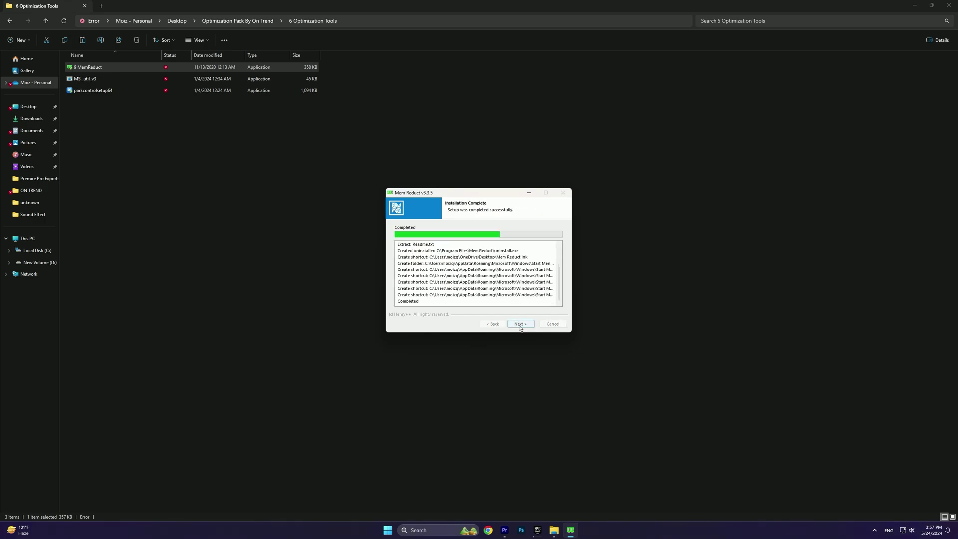
click(520, 324)
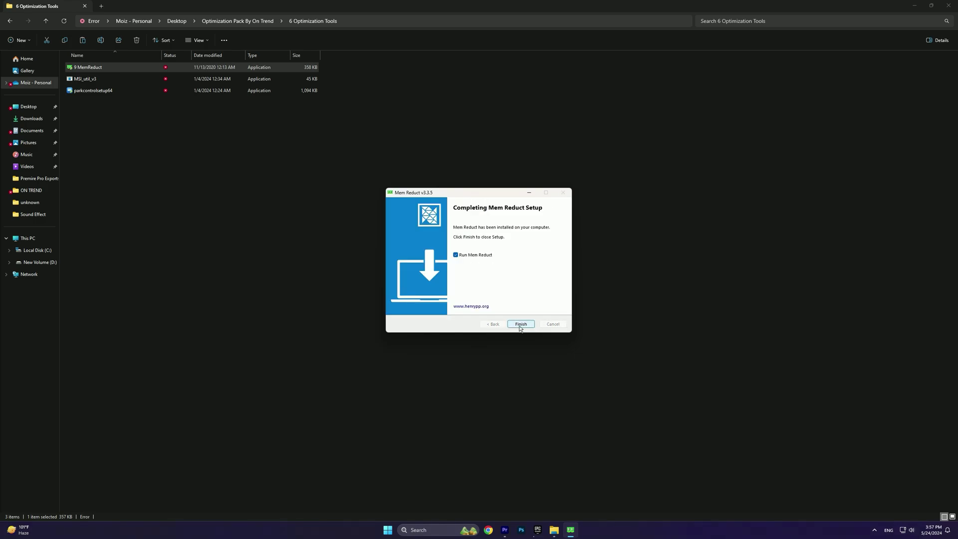
click(520, 325)
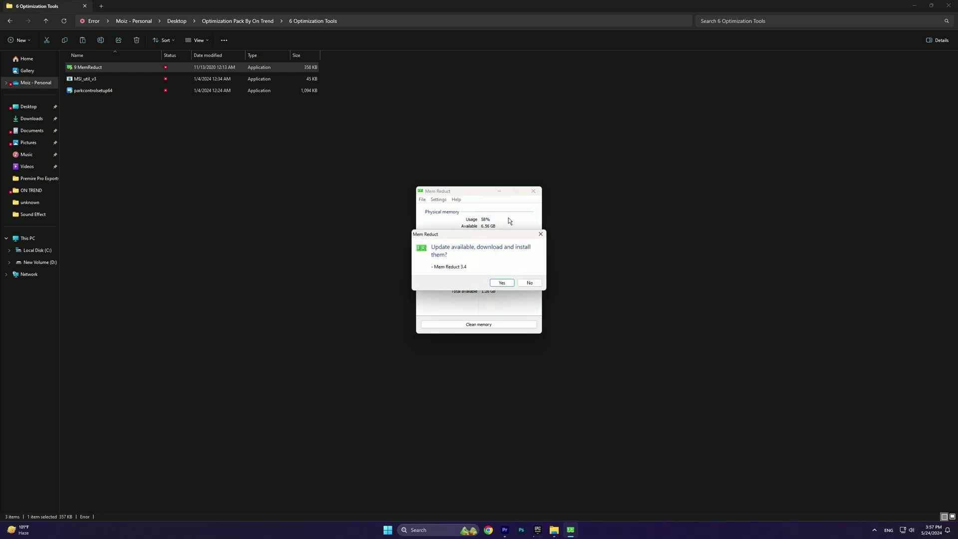
click(535, 284)
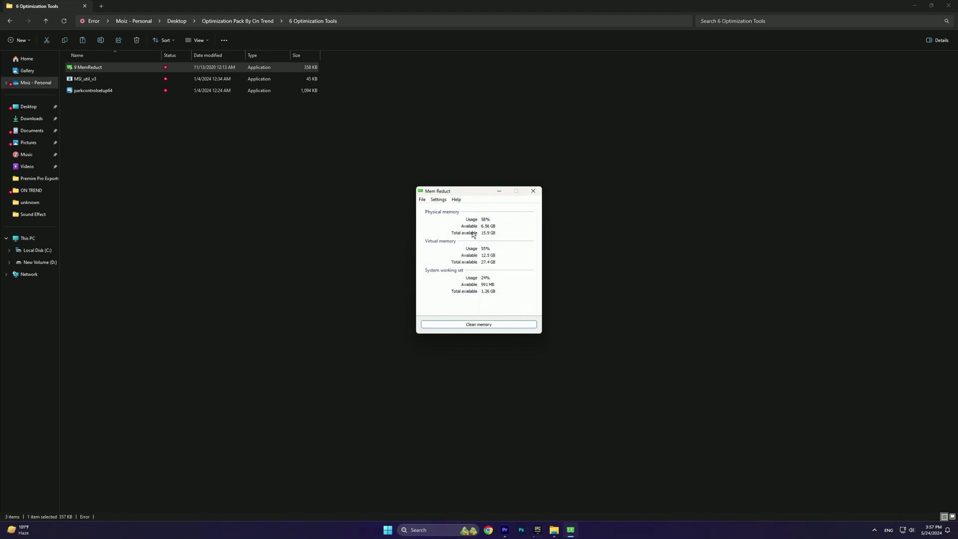
Clean the memory with Mem Reduct, confirming the cleanup, and close its window
click(474, 327)
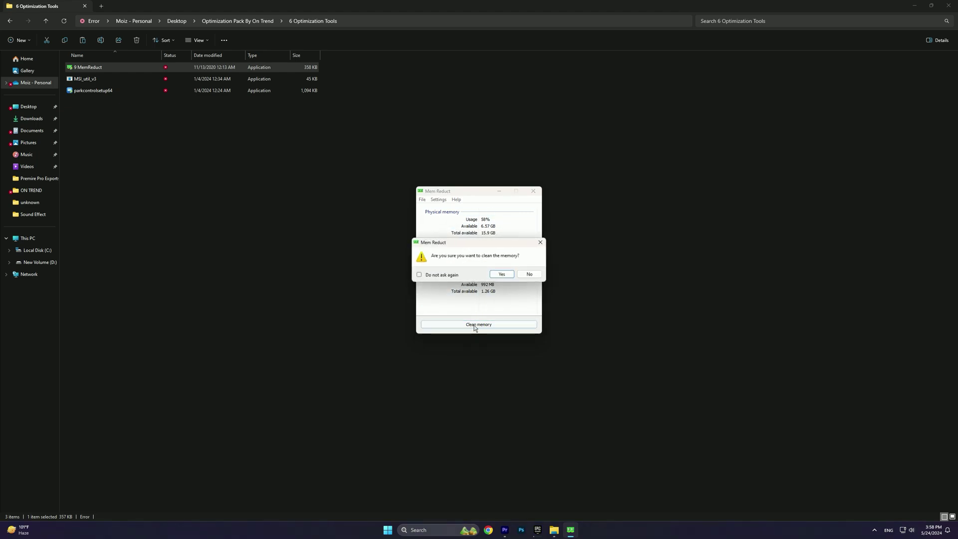
click(501, 274)
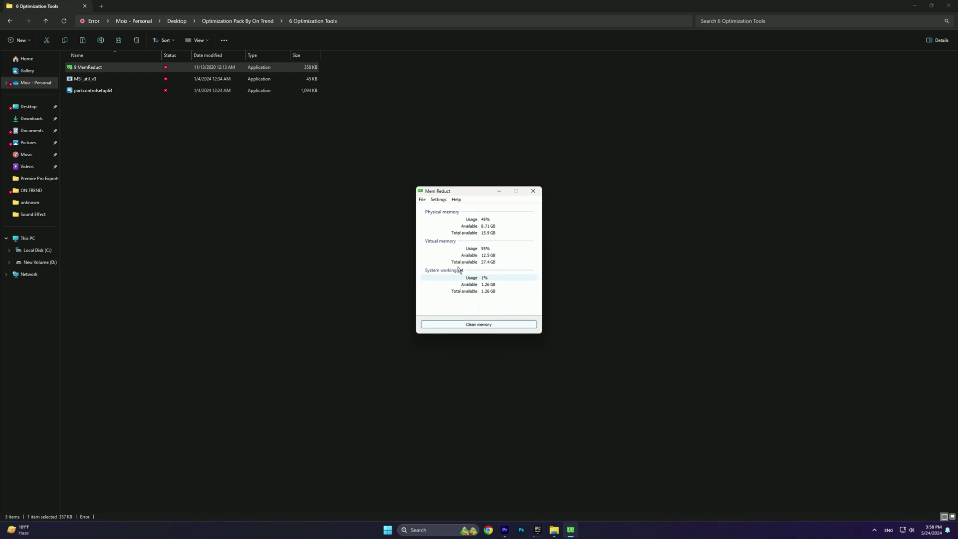
click(941, 480)
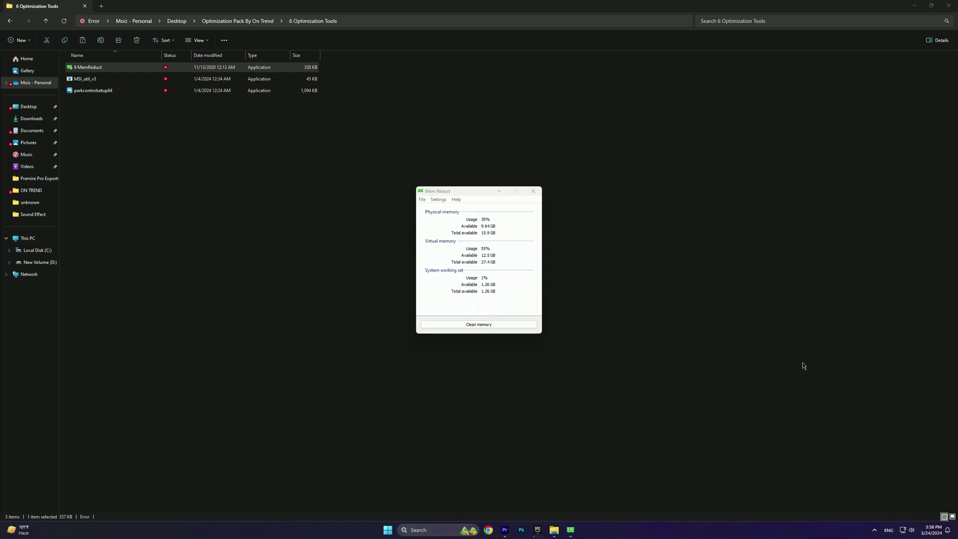
click(533, 192)
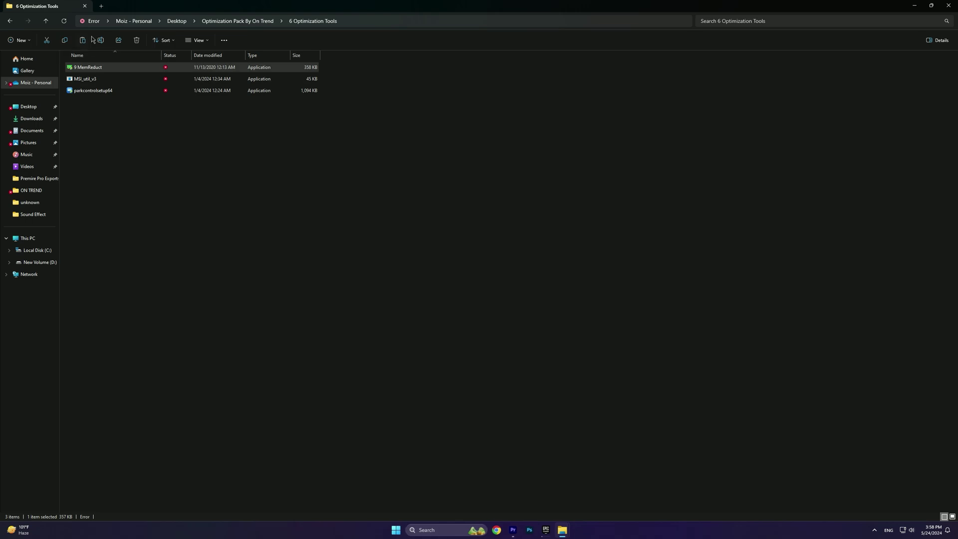
Run MSI_util_v3 from the 6 Optimization Tools folder as administrator, allowing it to make changes
right_click(88, 79)
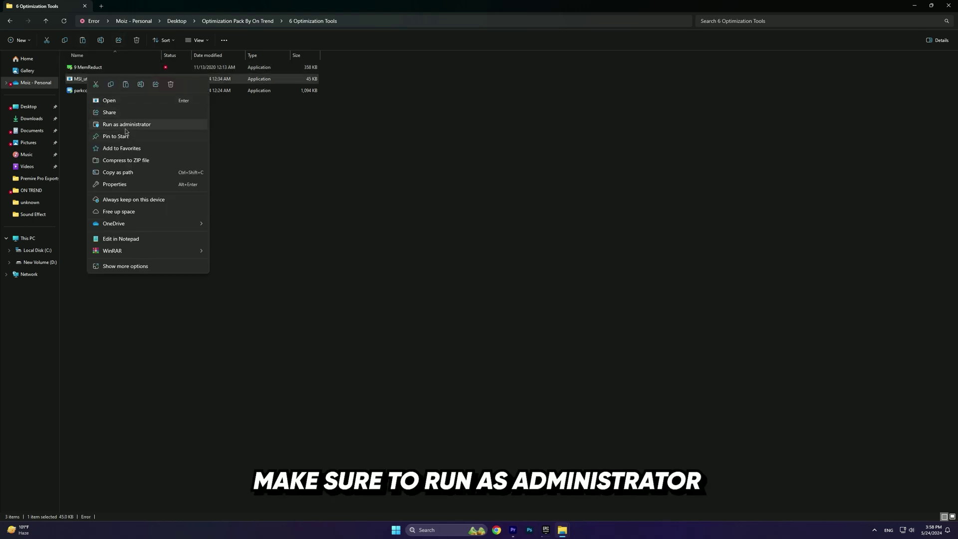
click(122, 127)
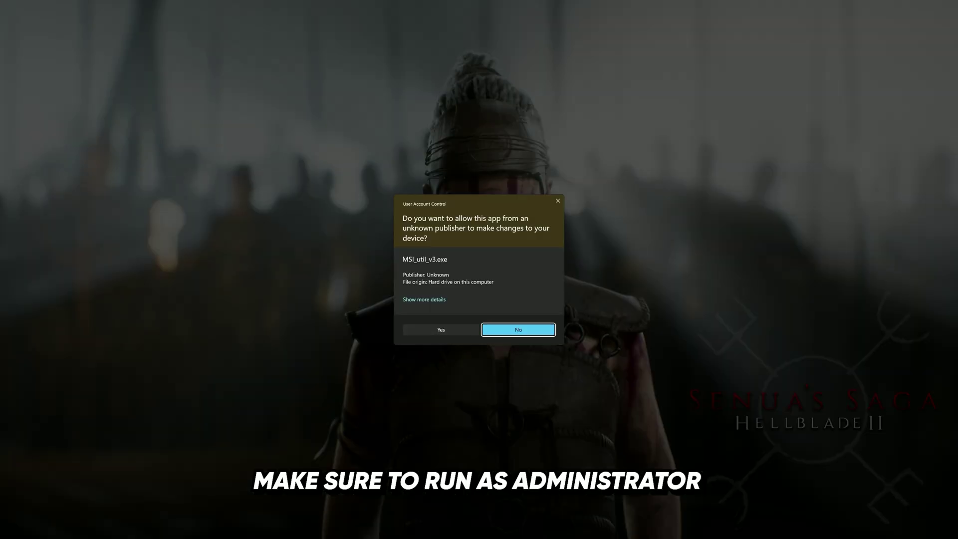
click(441, 330)
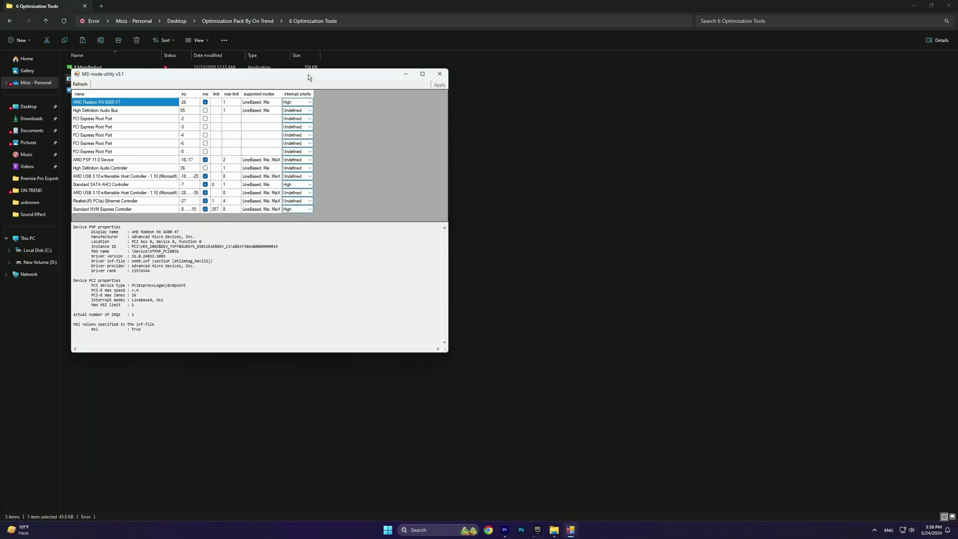
Check the interrupt priority options of the AMD Radeon RX 6600 XT in the MSI mode utility and close it
drag(308, 78, 499, 151)
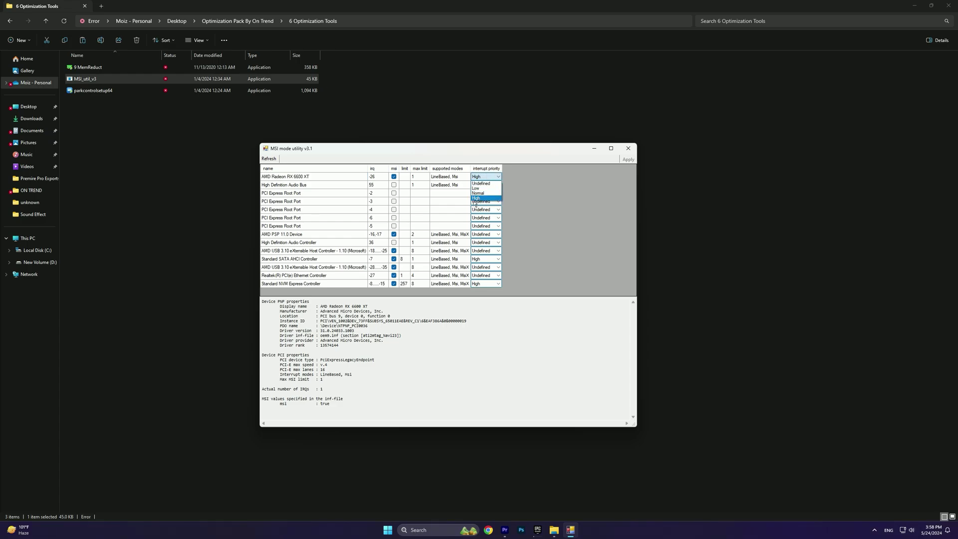
click(627, 149)
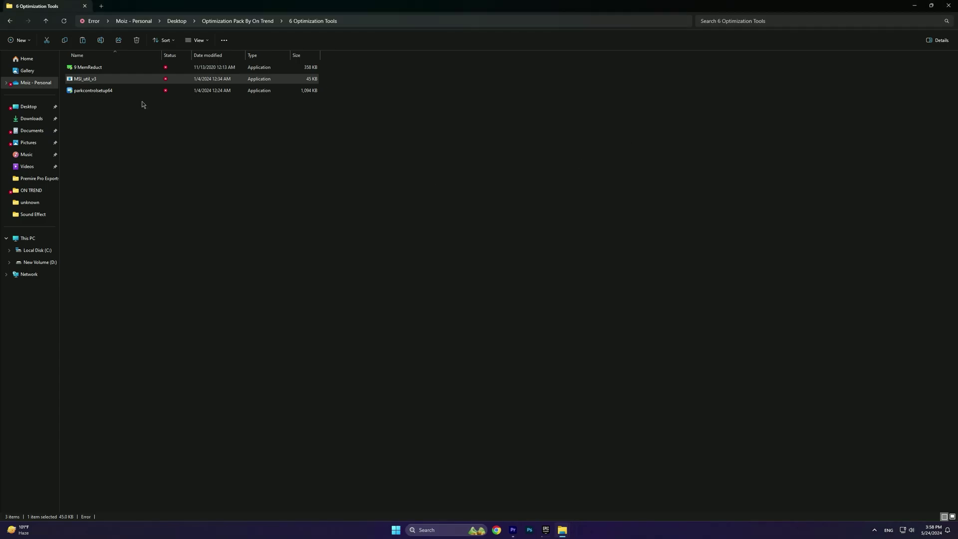
Install ParkControl from parkcontrolsetup64 in English with the default components, allowing it to make changes to the device
double_click(100, 92)
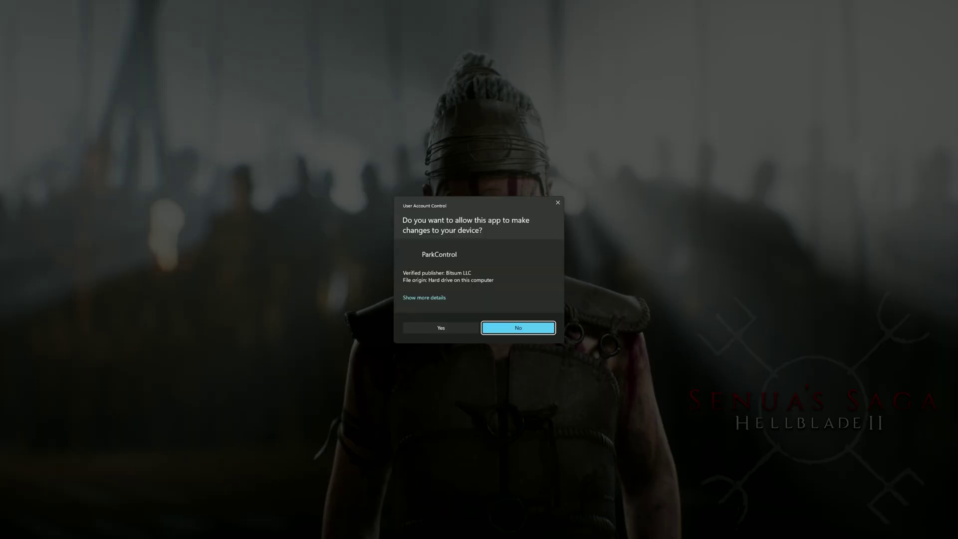
click(455, 330)
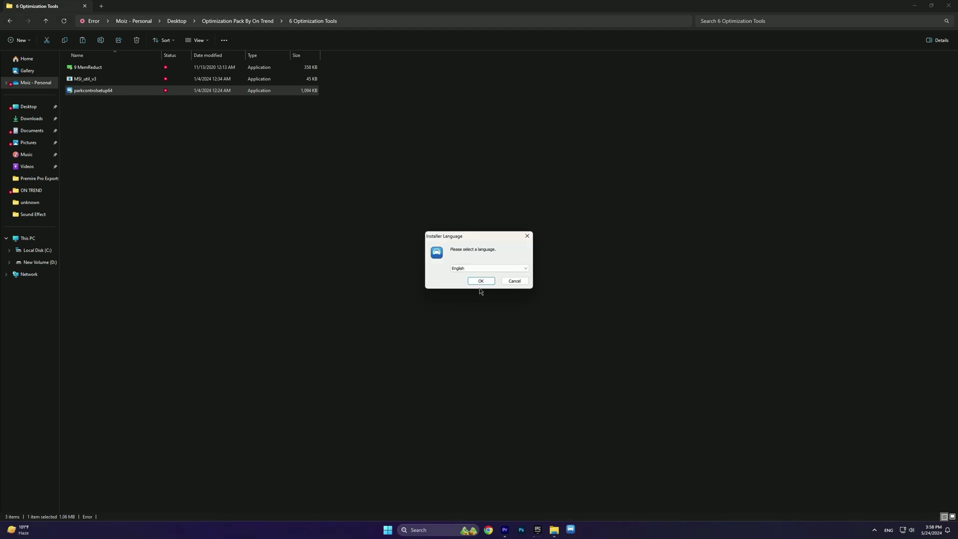
click(480, 281)
click(520, 324)
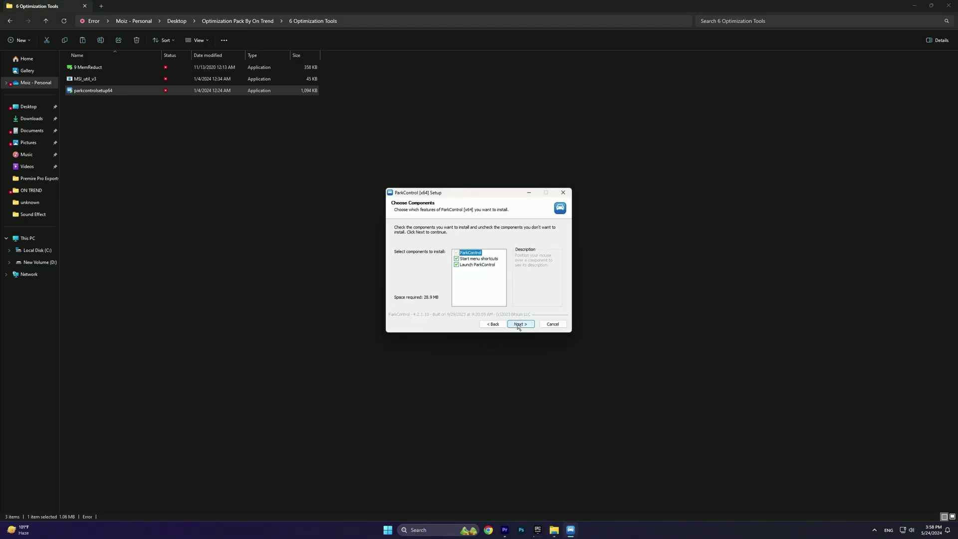
click(520, 324)
click(520, 324)
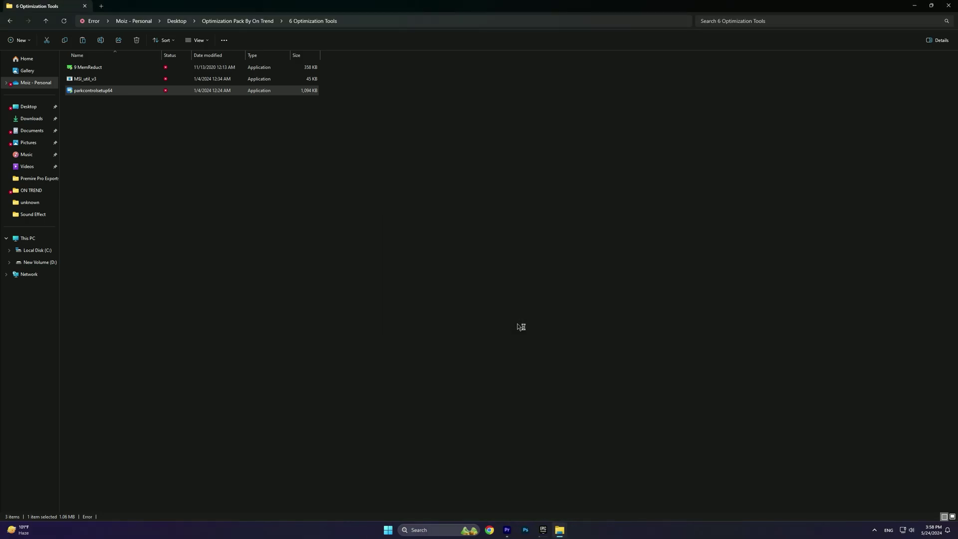
Choose the Ultimate Performance power profile in ParkControl, confirm it, and return to the Optimization Pack By On Trend folder
click(343, 181)
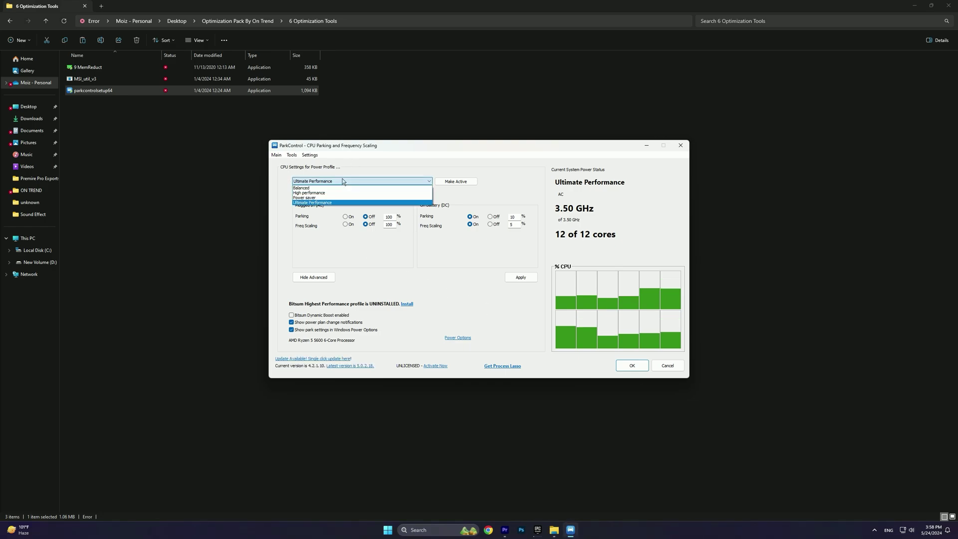
click(317, 203)
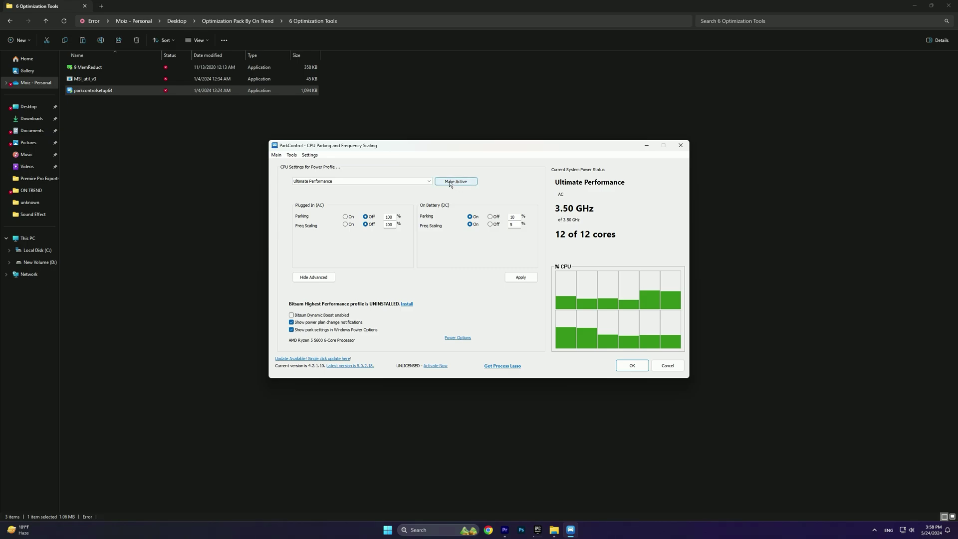
click(633, 367)
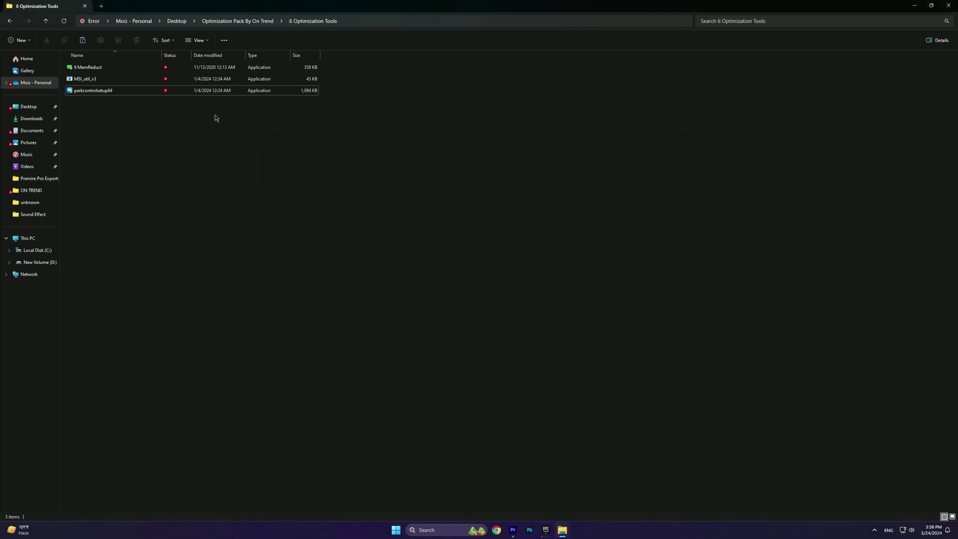
click(11, 21)
drag(189, 224, 225, 55)
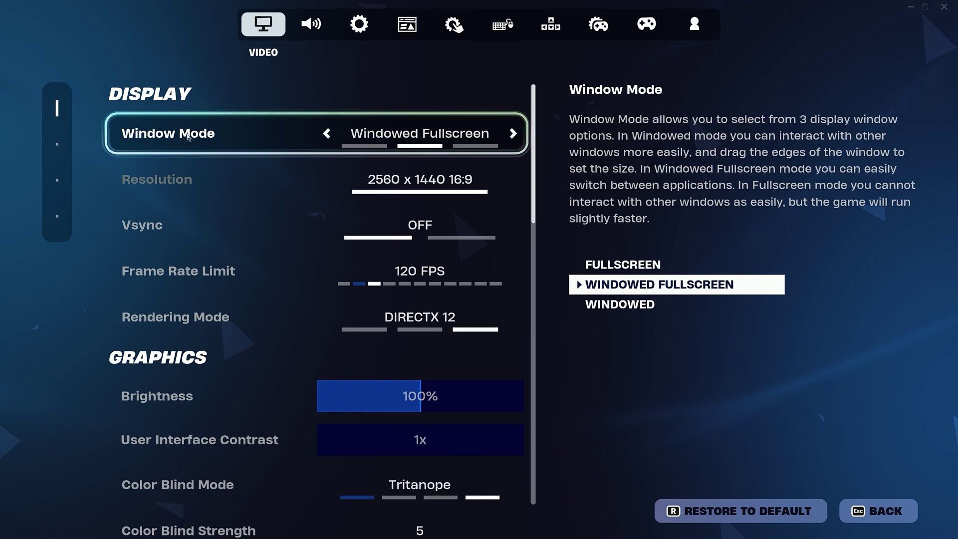
In Fortnite's video settings, set the window mode to Fullscreen and the resolution to 1920 x 1080 16:9
click(327, 135)
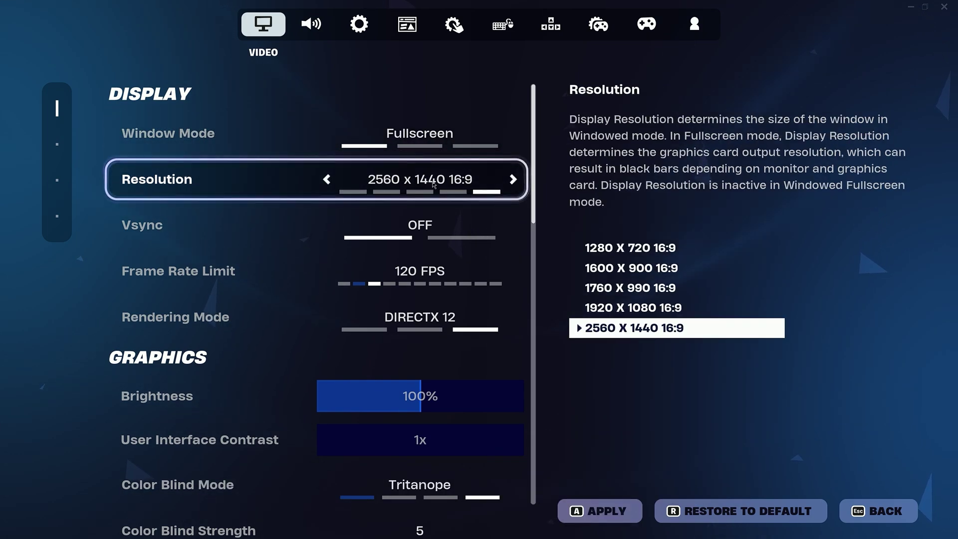
click(328, 181)
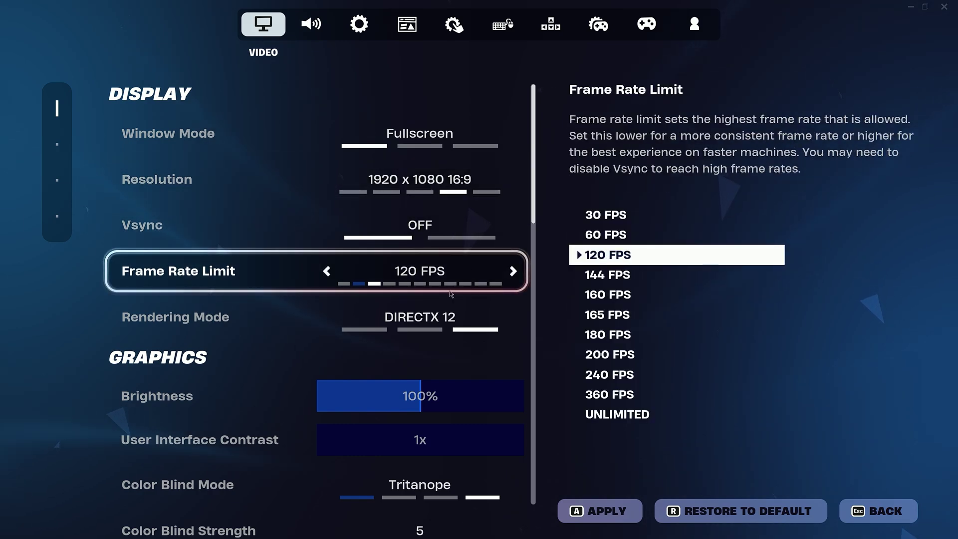
Set the frame rate limit to Unlimited and the rendering mode to Performance - Lower Graphical Fidelity
click(514, 273)
click(514, 272)
click(514, 272)
click(514, 273)
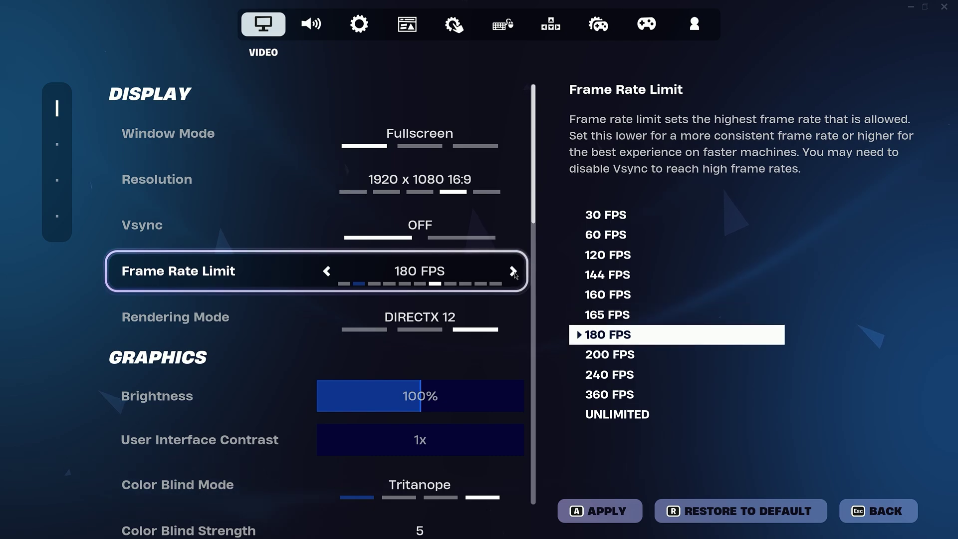
click(514, 272)
click(514, 272)
click(513, 272)
click(513, 272)
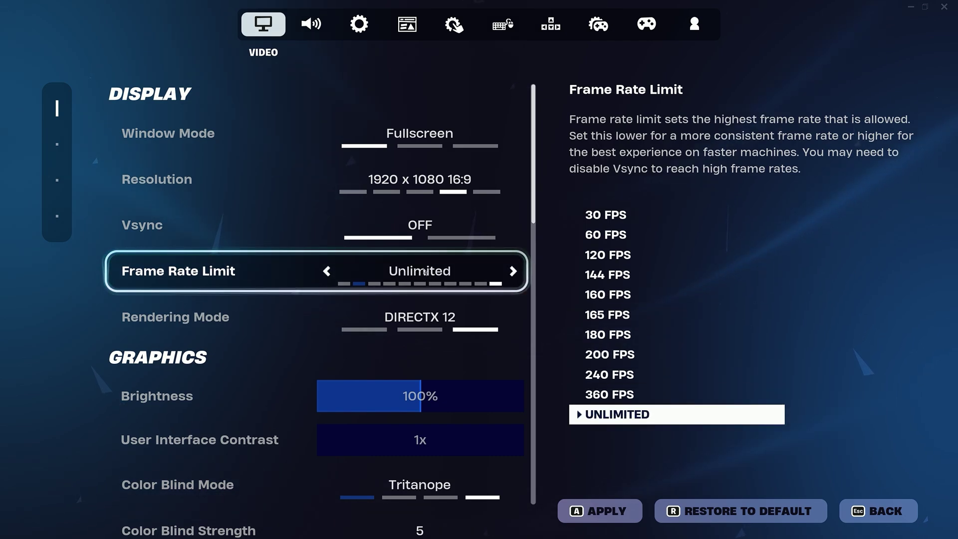
scroll(424, 319, down, 1)
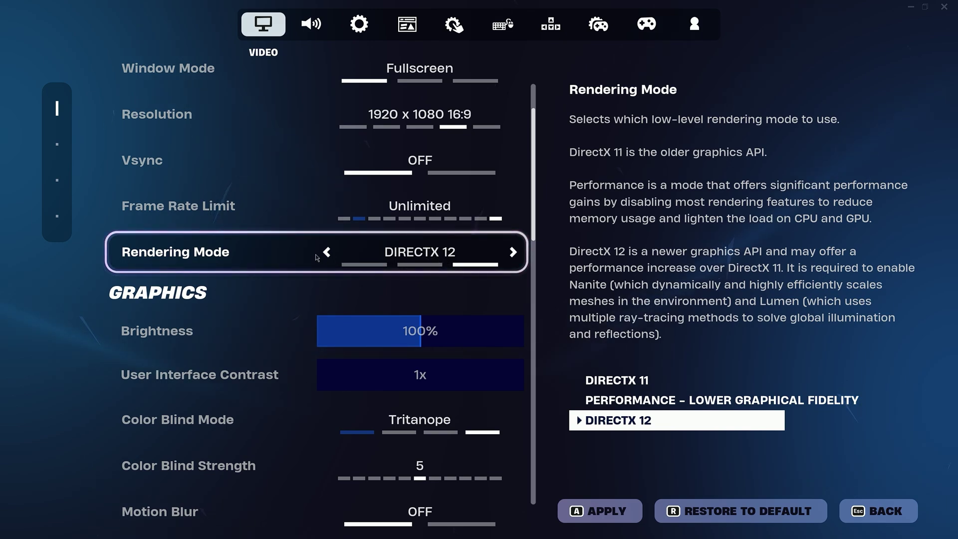
click(327, 253)
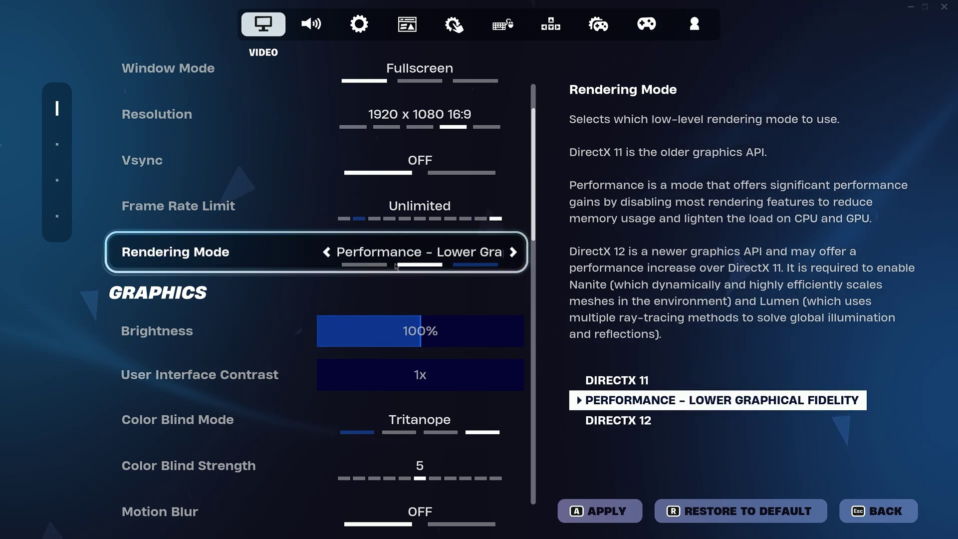
Raise the brightness to 150% and set the color blind mode to Deuteranope
scroll(426, 278, down, 1)
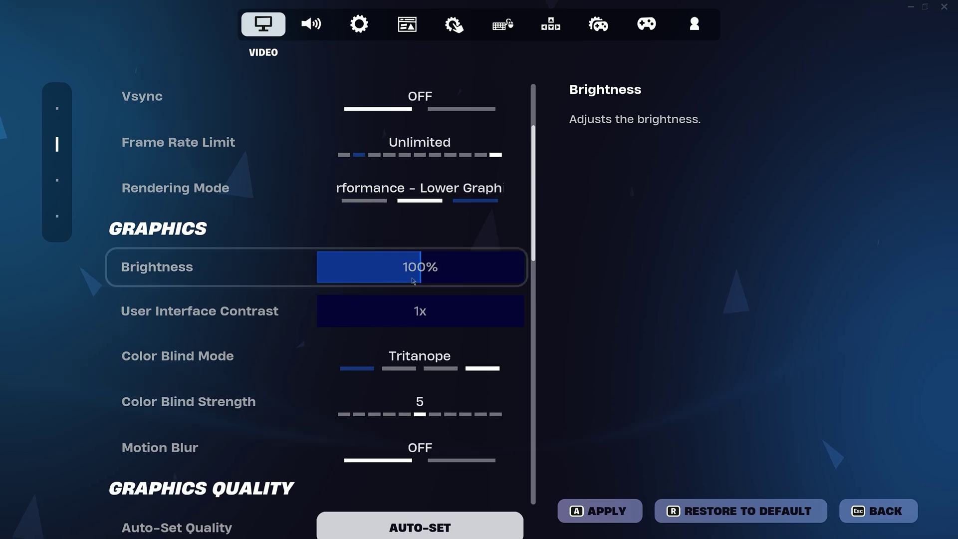
drag(399, 267, 524, 267)
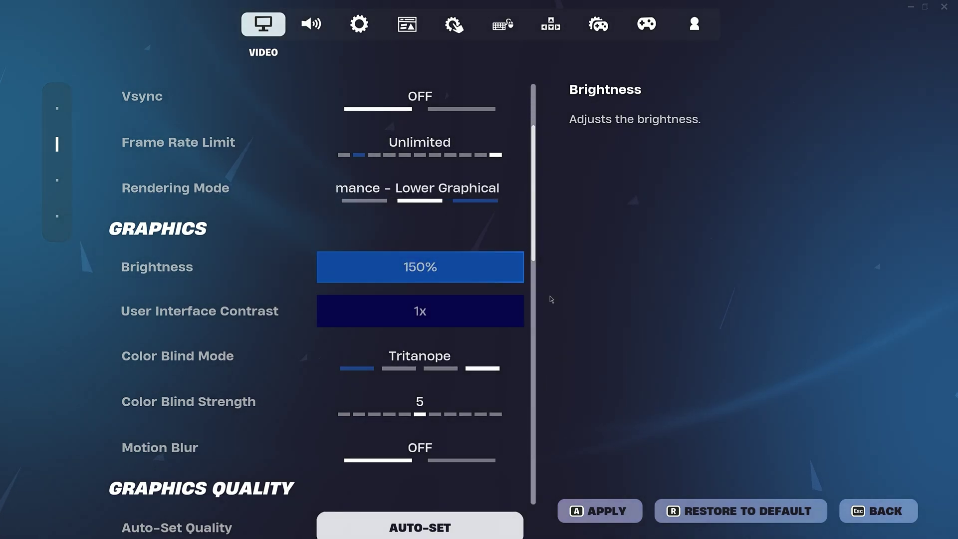
scroll(449, 272, down, 1)
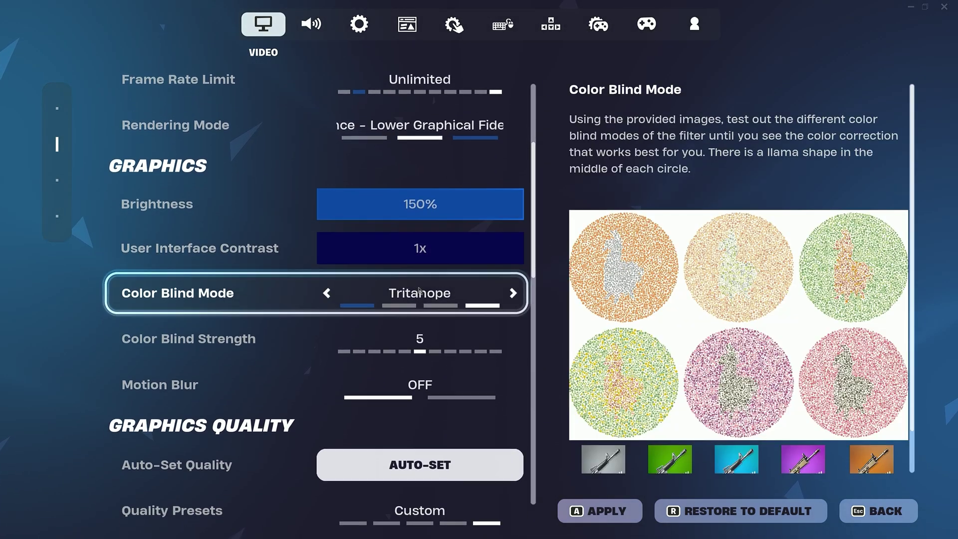
click(511, 293)
click(511, 294)
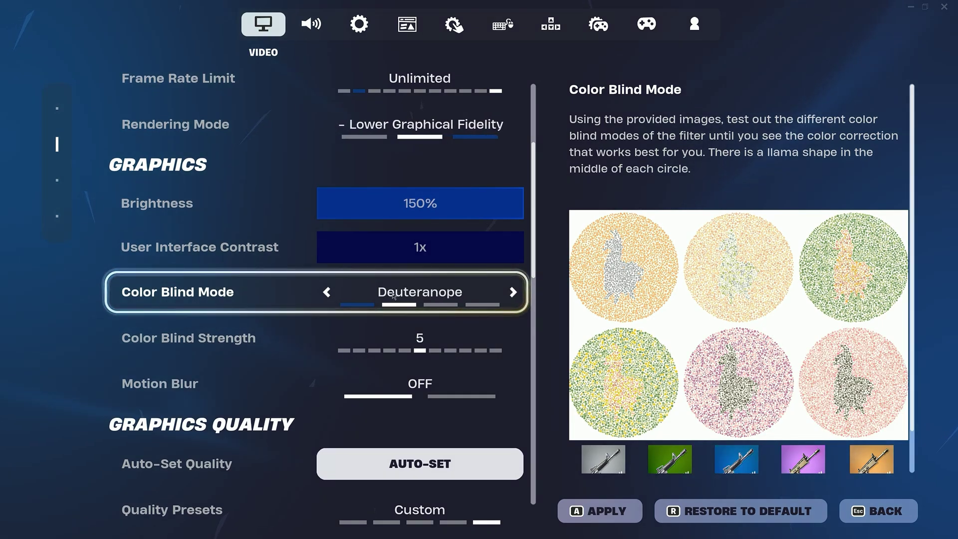
Set the 3D resolution to 100% in the performance mode graphics quality settings
scroll(418, 298, down, 3)
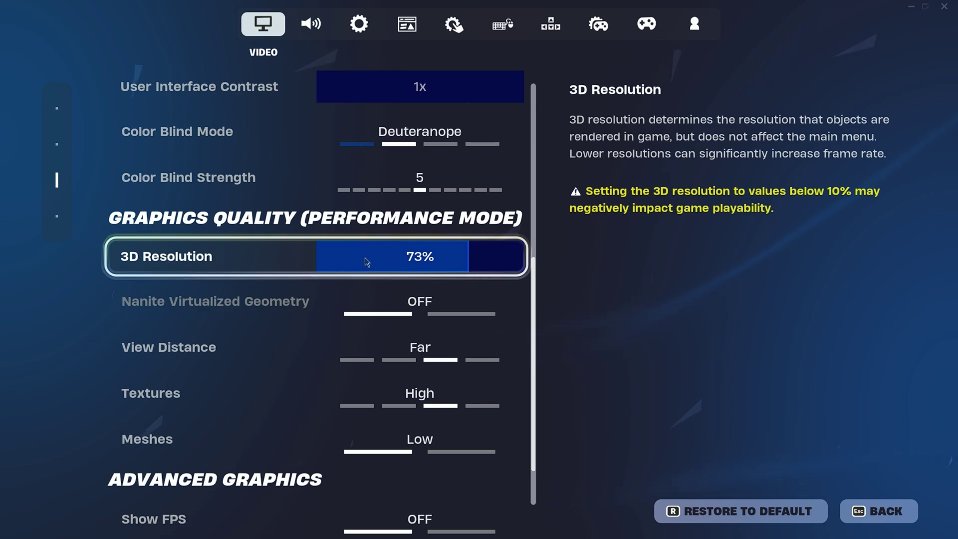
drag(459, 260, 549, 264)
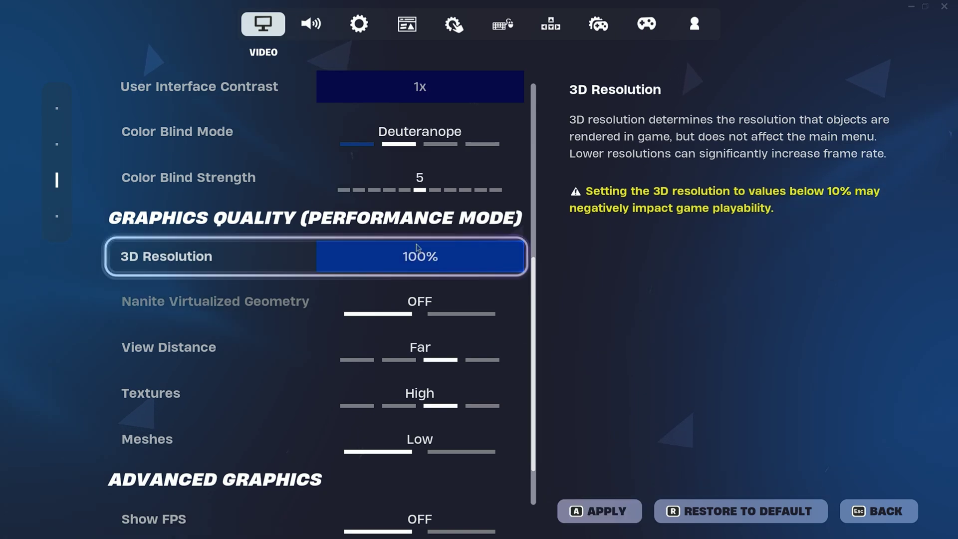
drag(489, 267, 560, 256)
Set the view distance to Medium and the textures to Low
scroll(355, 287, down, 2)
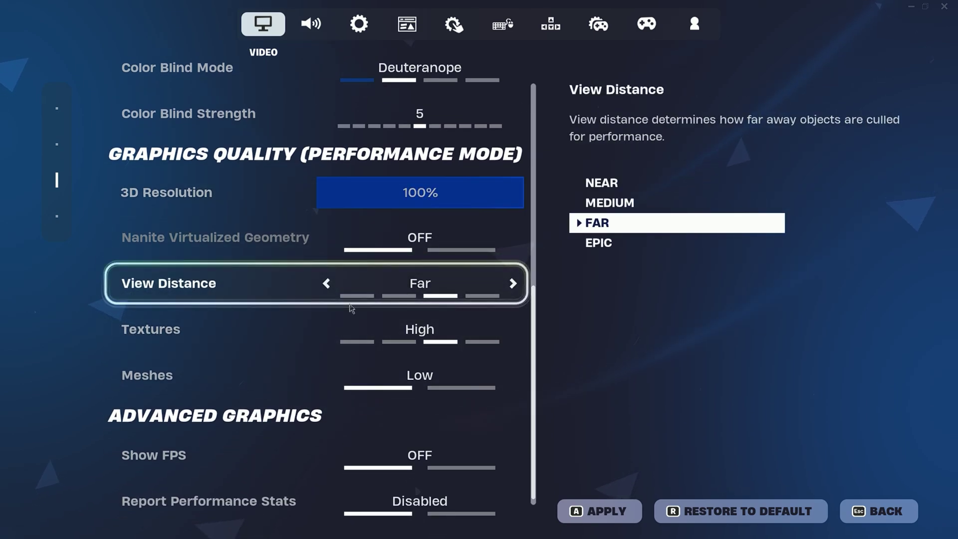
click(327, 284)
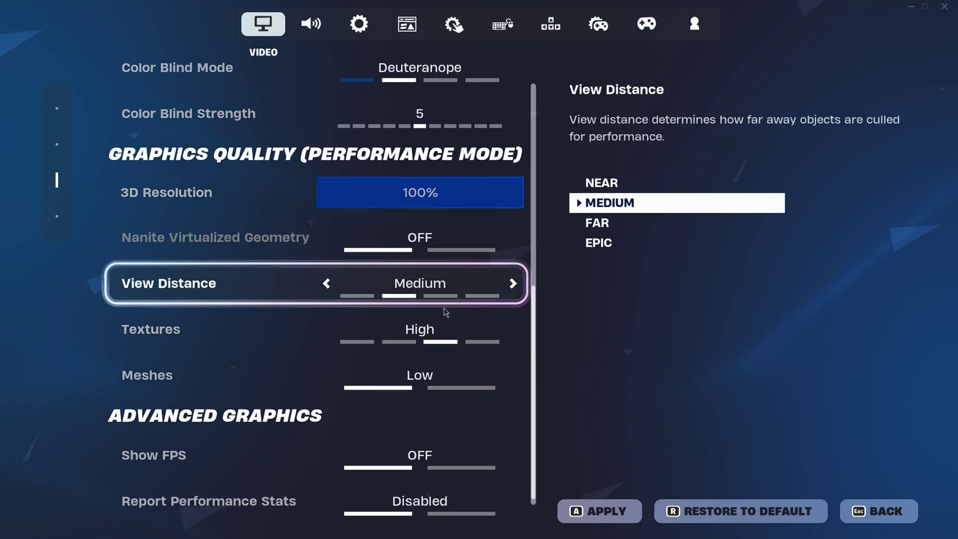
scroll(389, 334, down, 1)
double_click(329, 325)
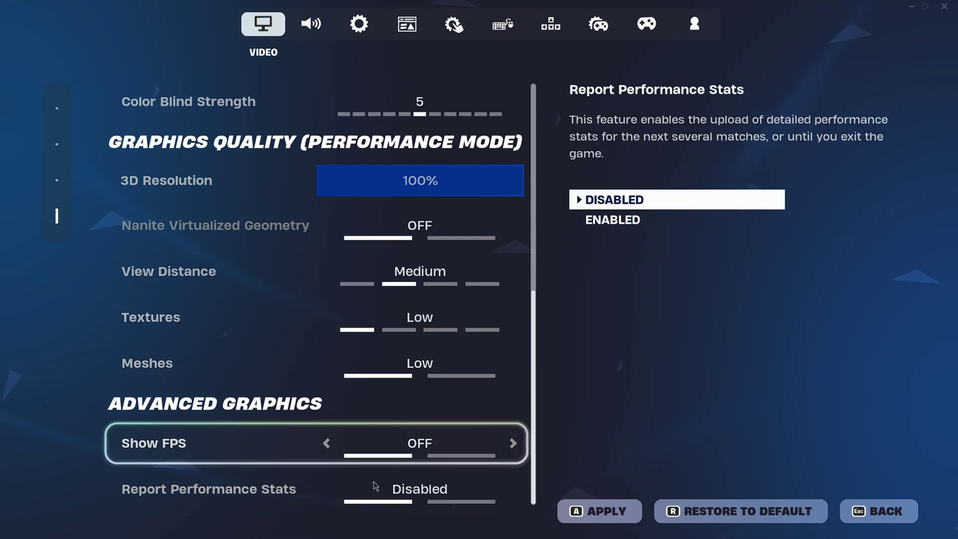
Turn on Show FPS and apply the changed video settings
click(439, 456)
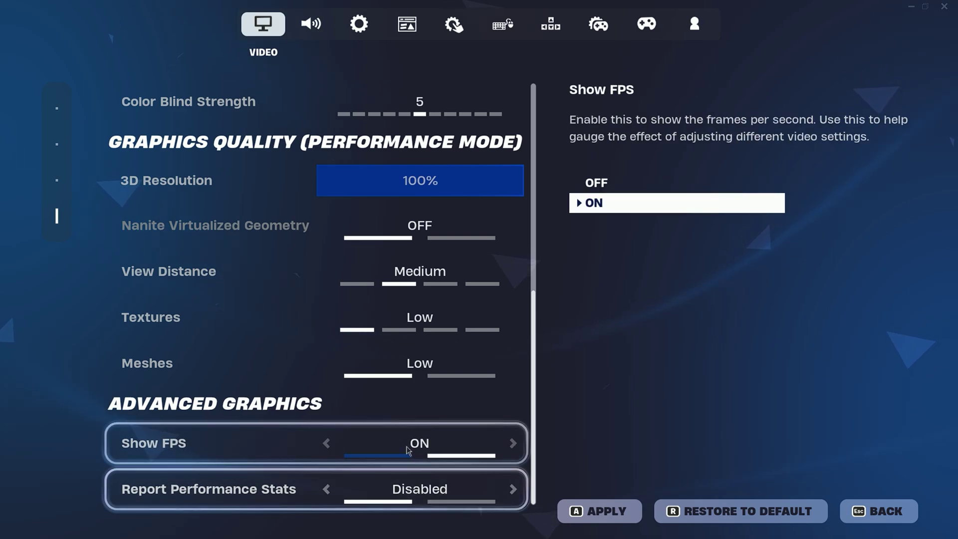
click(631, 510)
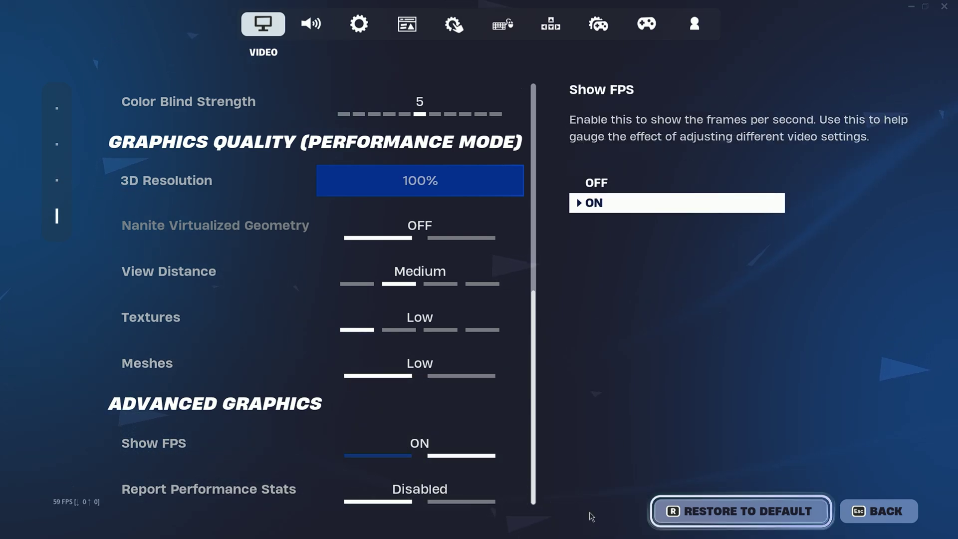
scroll(420, 469, up, 3)
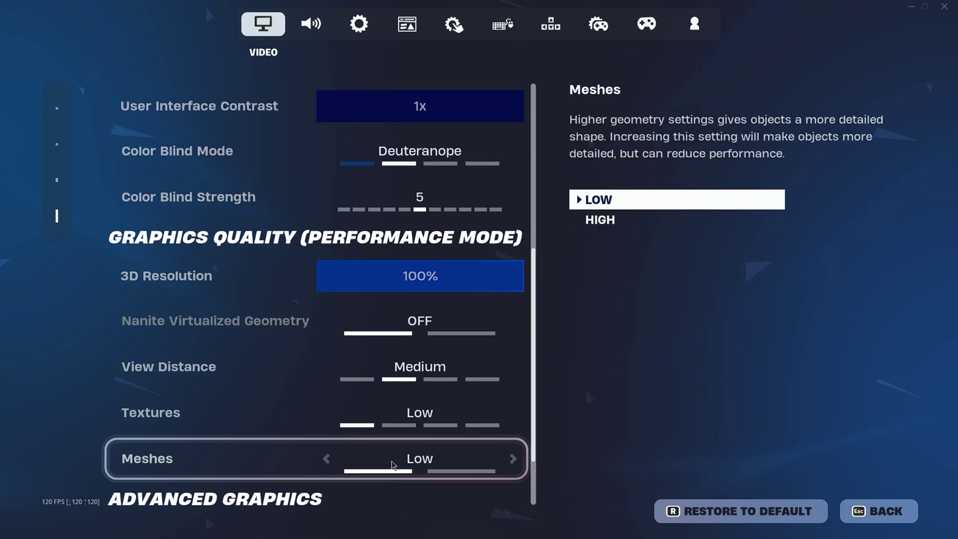
In the game settings, turn off Record Replays in the Replays section and apply the change
click(358, 24)
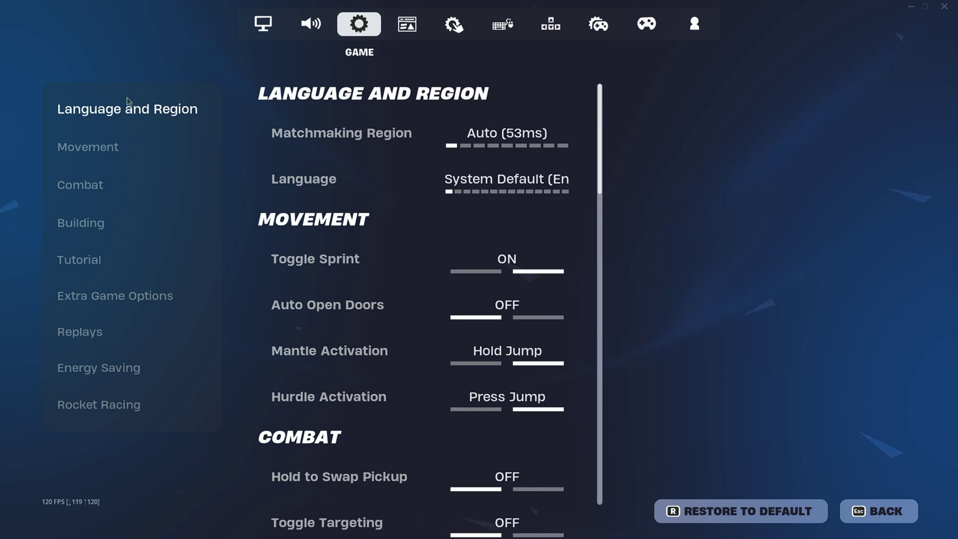
click(103, 373)
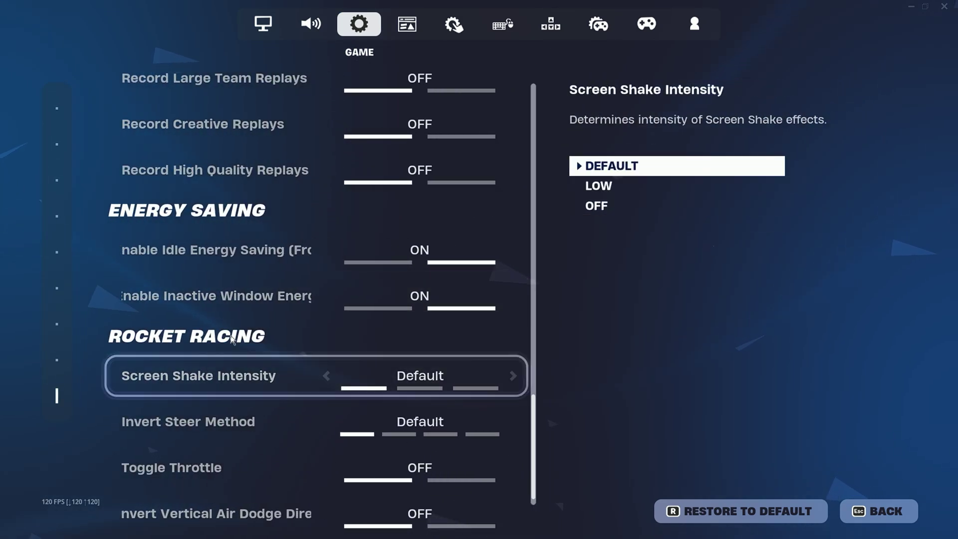
scroll(349, 344, down, 1)
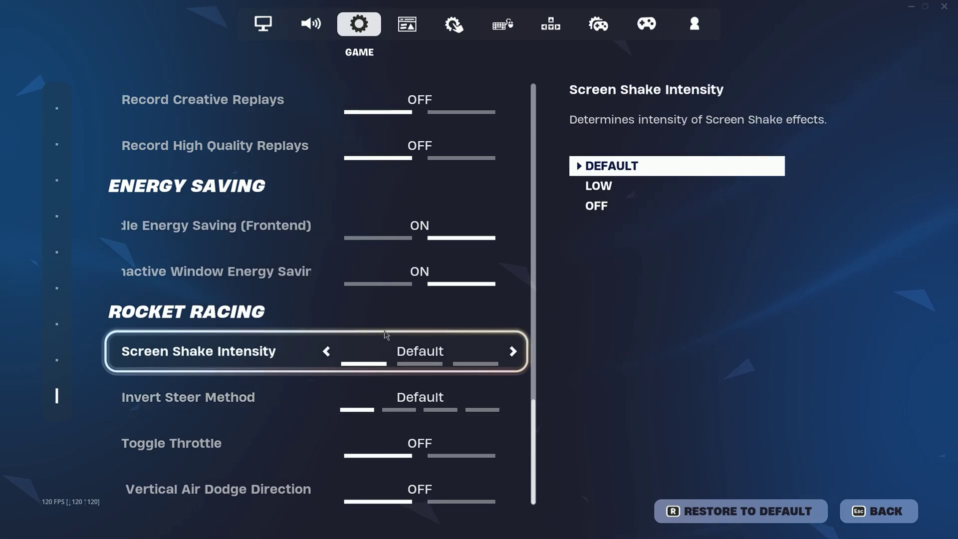
scroll(288, 327, up, 1)
scroll(288, 327, up, 2)
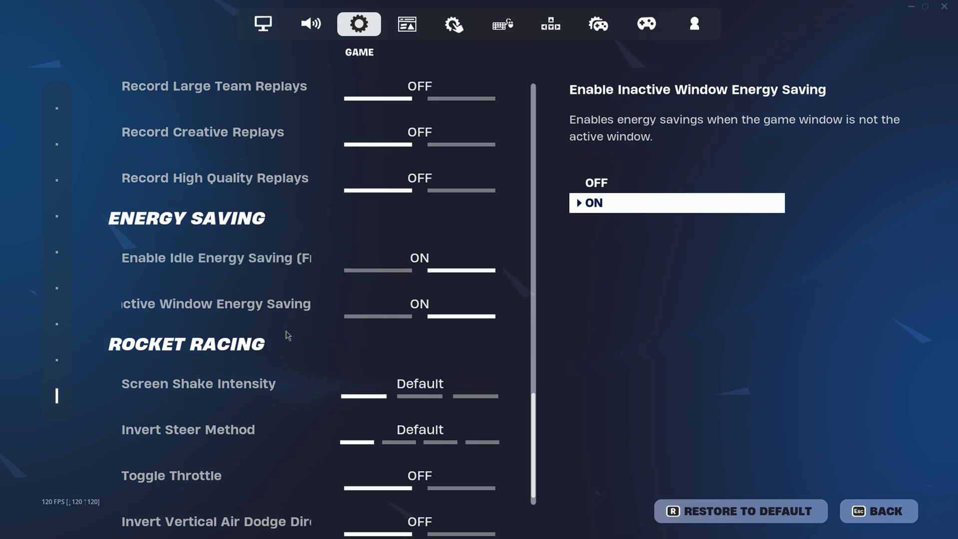
scroll(289, 362, up, 4)
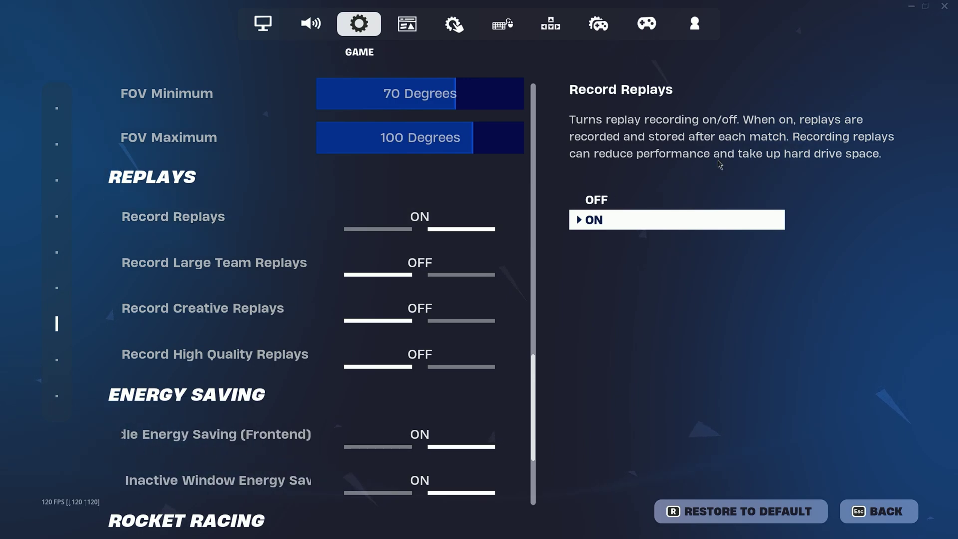
click(327, 217)
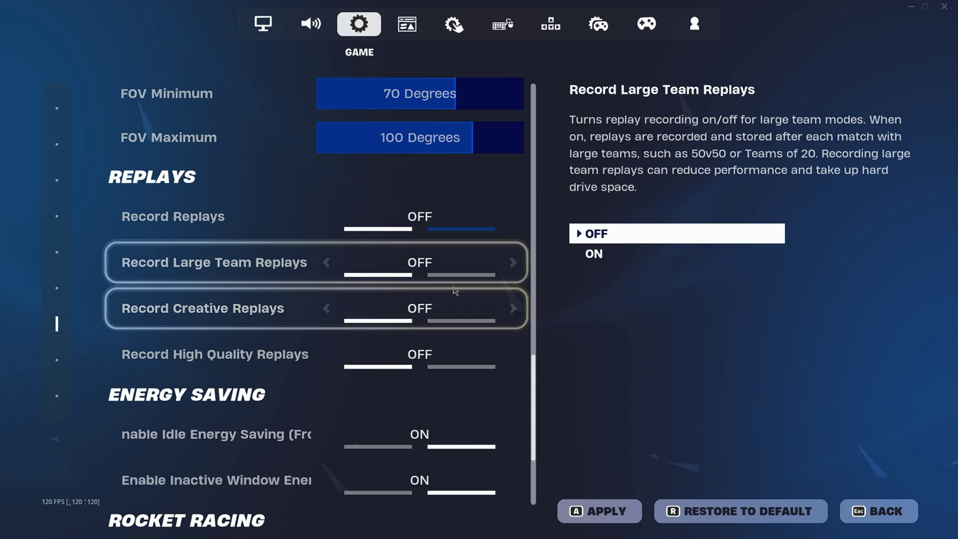
click(597, 519)
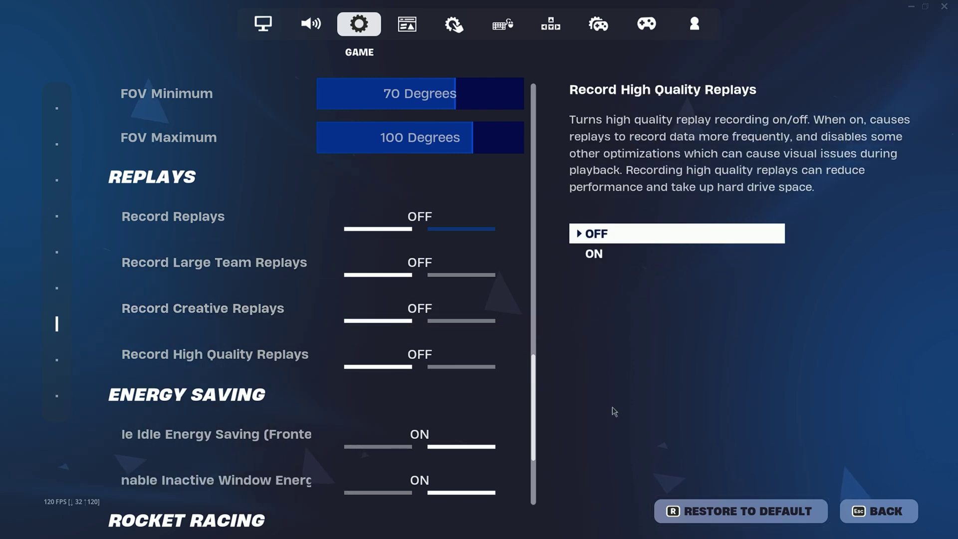